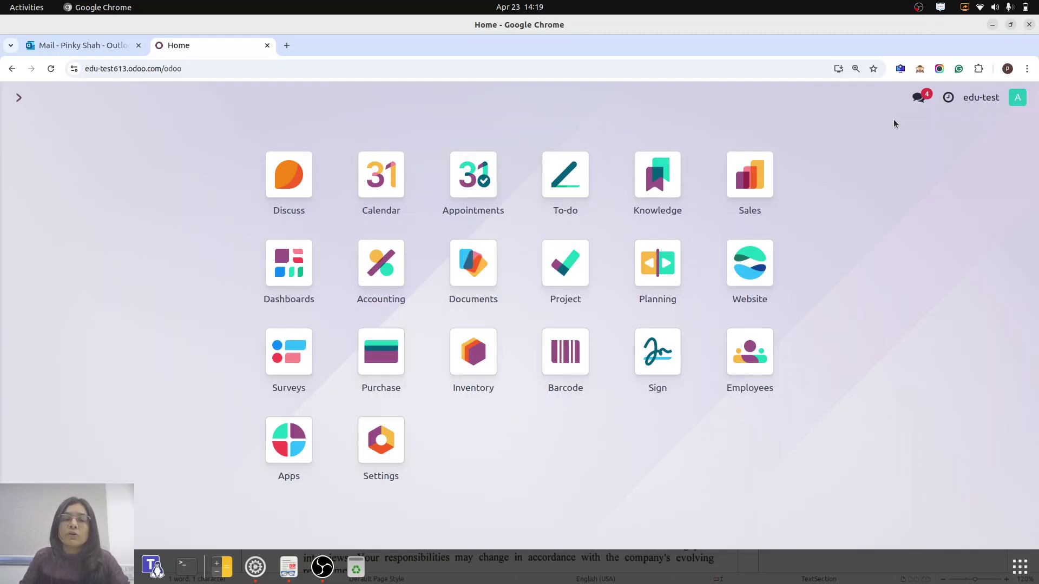
Step: Find the currency options in the general settings and open the United States dollar record to examine its exchange rates
{"action": "type", "text": "set"}
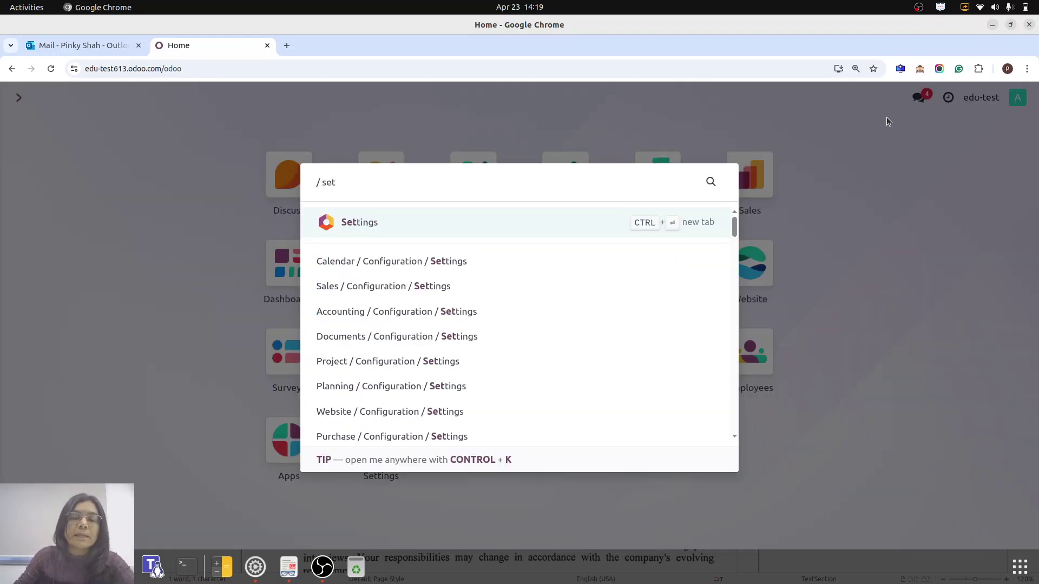
{"action": "left_click", "coordinate": [362, 222]}
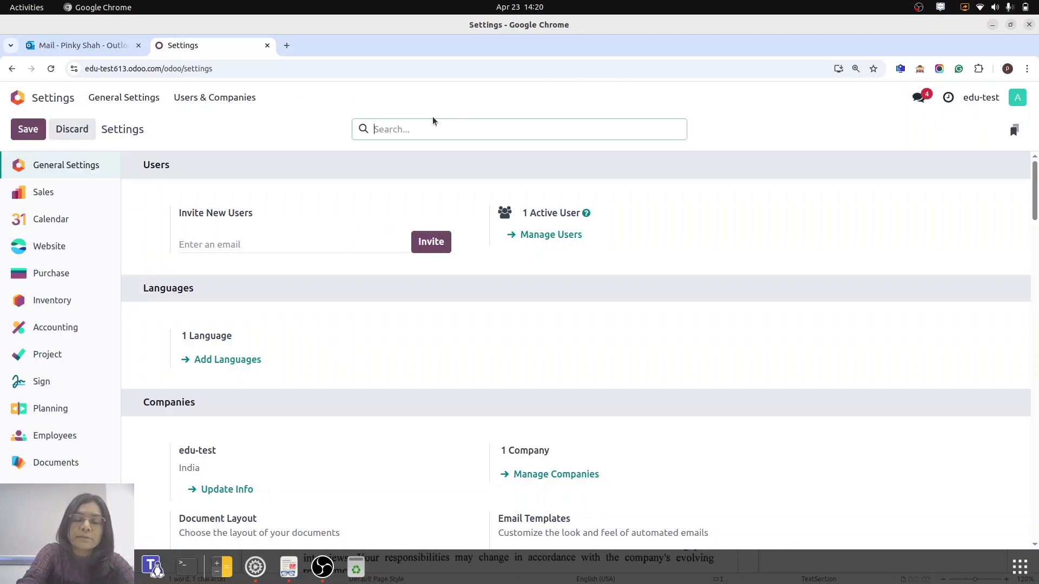
{"action": "type", "text": "cy"}
{"action": "key", "text": "BackSpace"}
{"action": "type", "text": "u"}
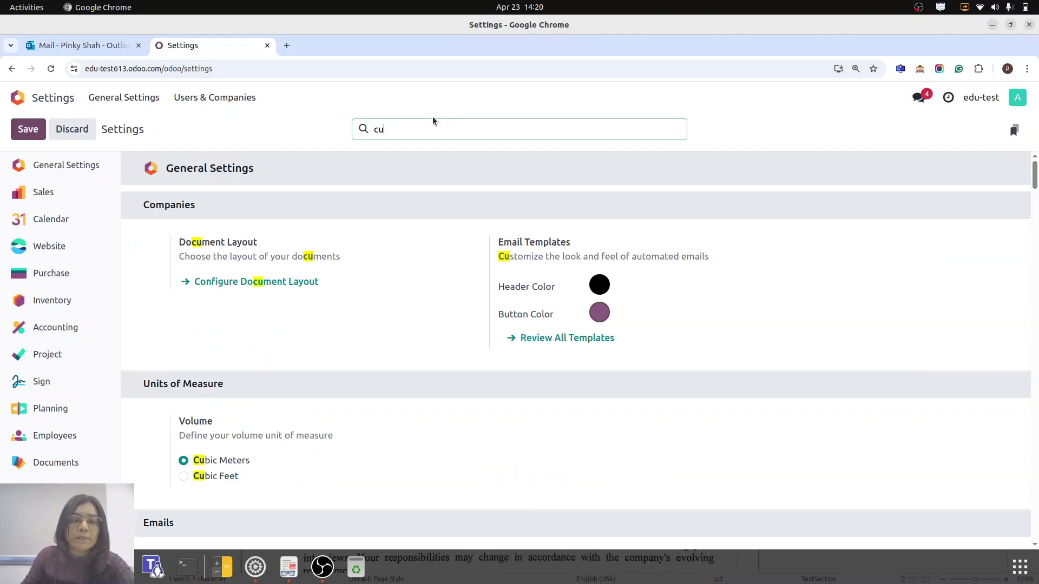
{"action": "type", "text": "rr"}
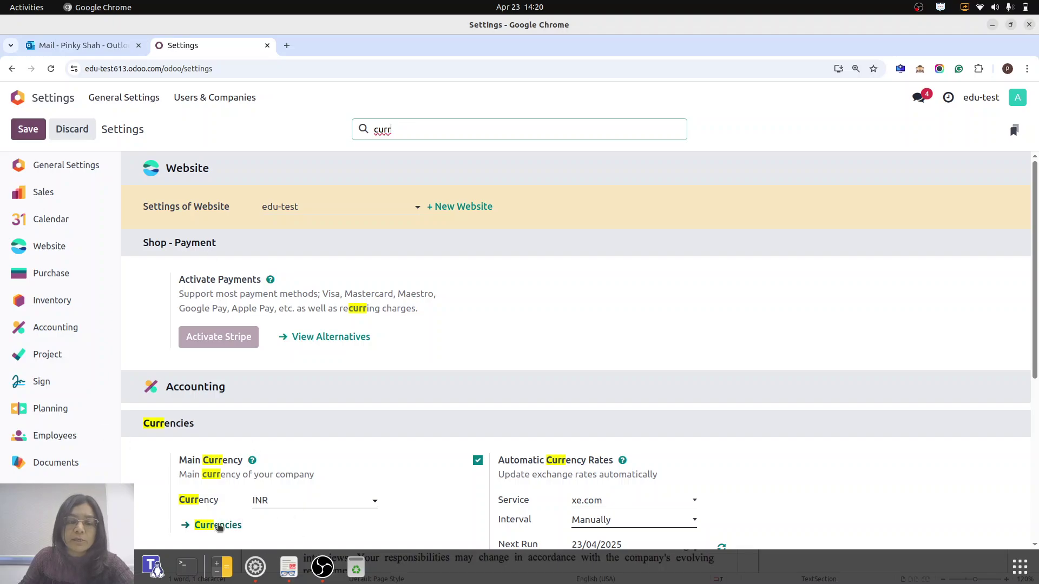
{"action": "left_click", "coordinate": [218, 526]}
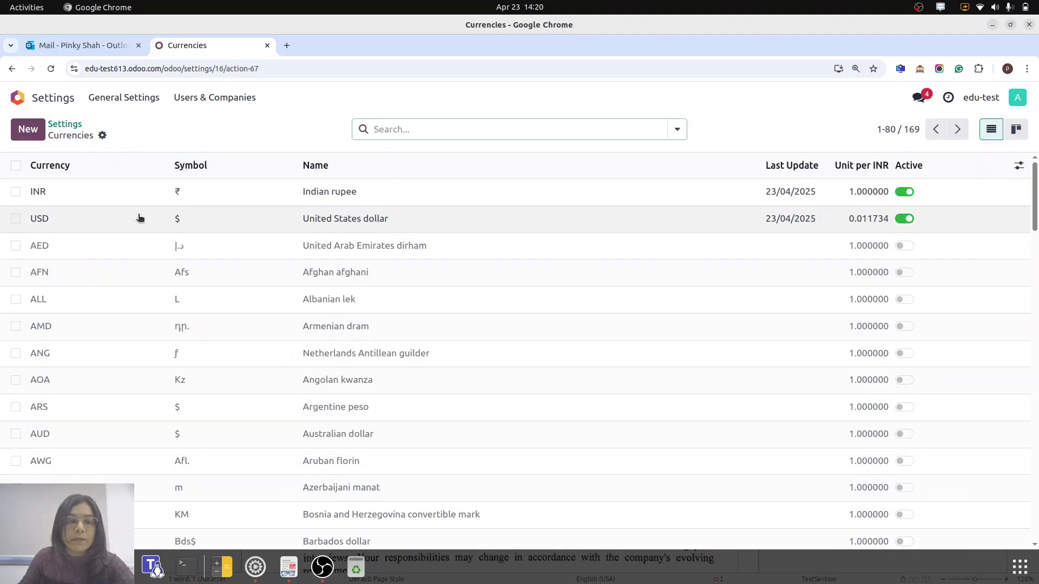
{"action": "left_click", "coordinate": [81, 219]}
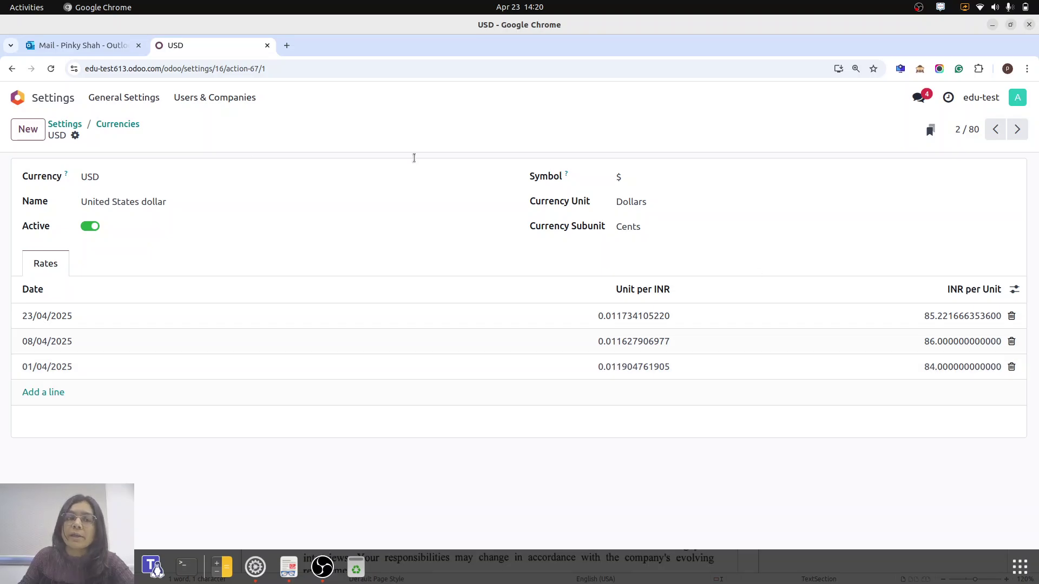
Step: Create a new vendor bill in Accounting and select the overseas vendor by name
{"action": "left_click", "coordinate": [14, 98]}
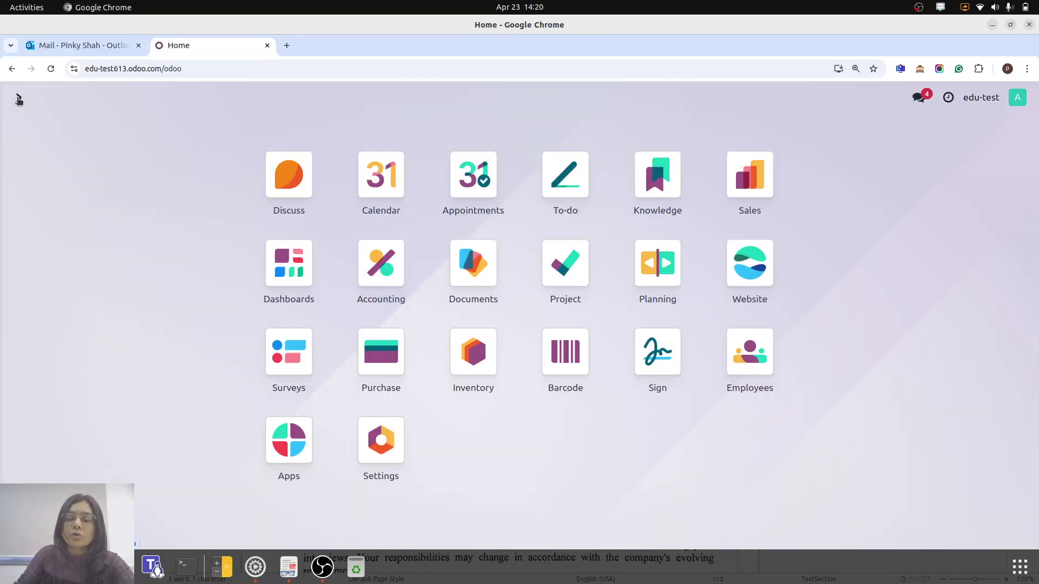
{"action": "type", "text": "bll"}
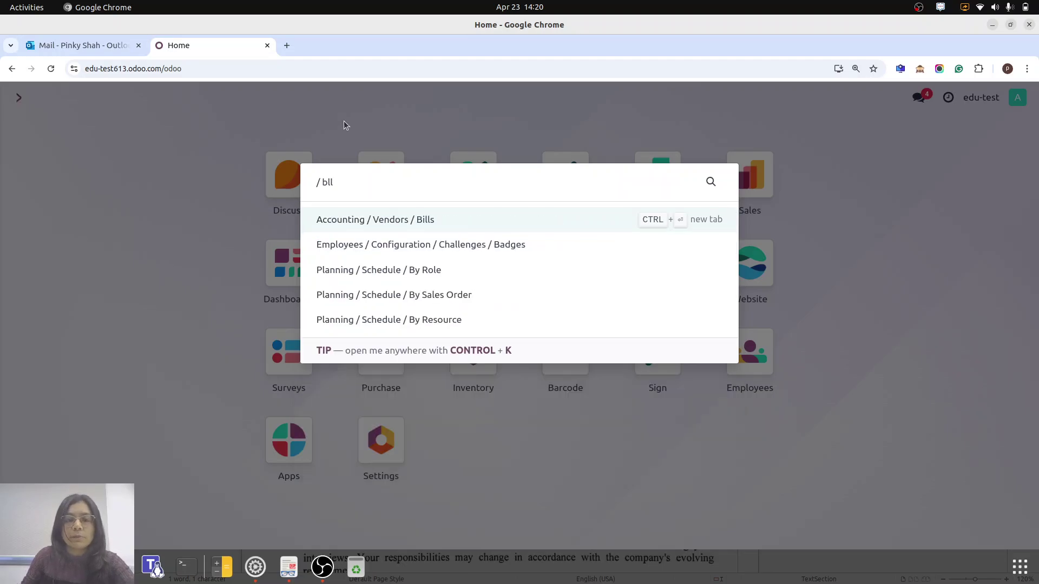
{"action": "left_click", "coordinate": [422, 220]}
{"action": "left_click", "coordinate": [27, 129]}
{"action": "left_click", "coordinate": [144, 262]}
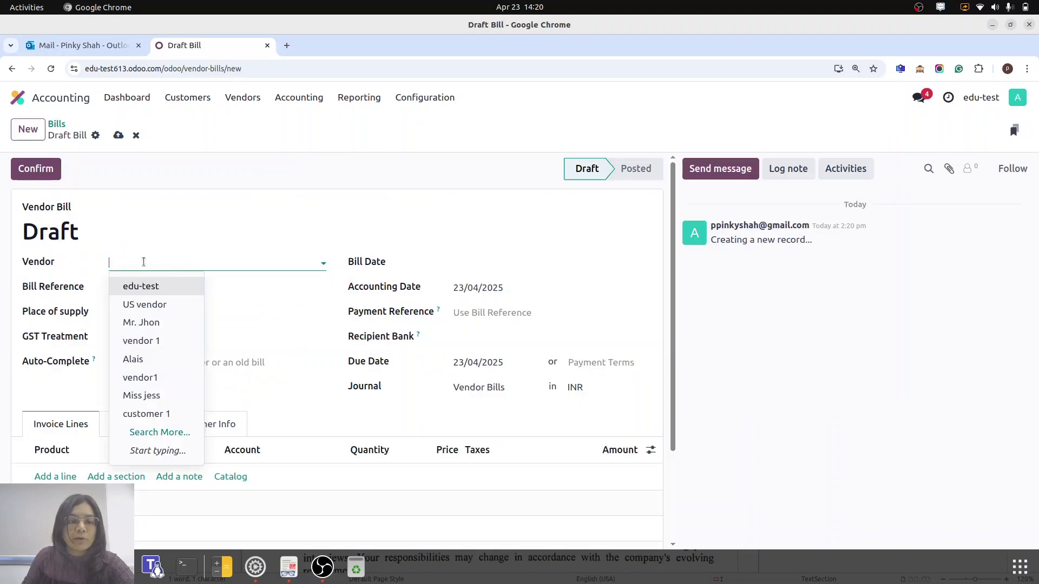
{"action": "left_click", "coordinate": [151, 361]}
Step: Set both the bill date and the accounting date of the draft bill to 01/04/2025
{"action": "left_click", "coordinate": [471, 263]}
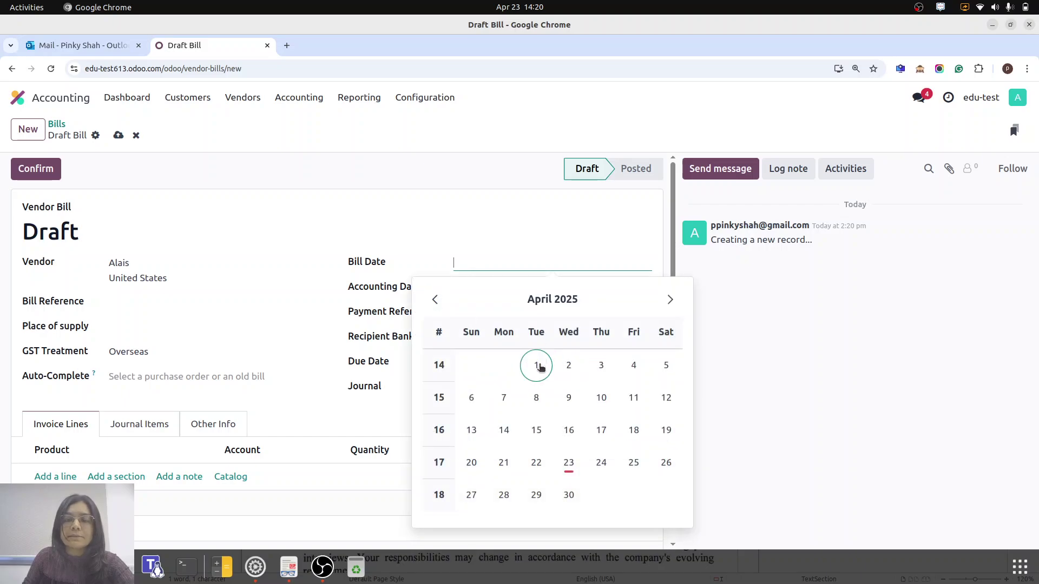
{"action": "left_click", "coordinate": [536, 365]}
{"action": "left_click", "coordinate": [510, 287]}
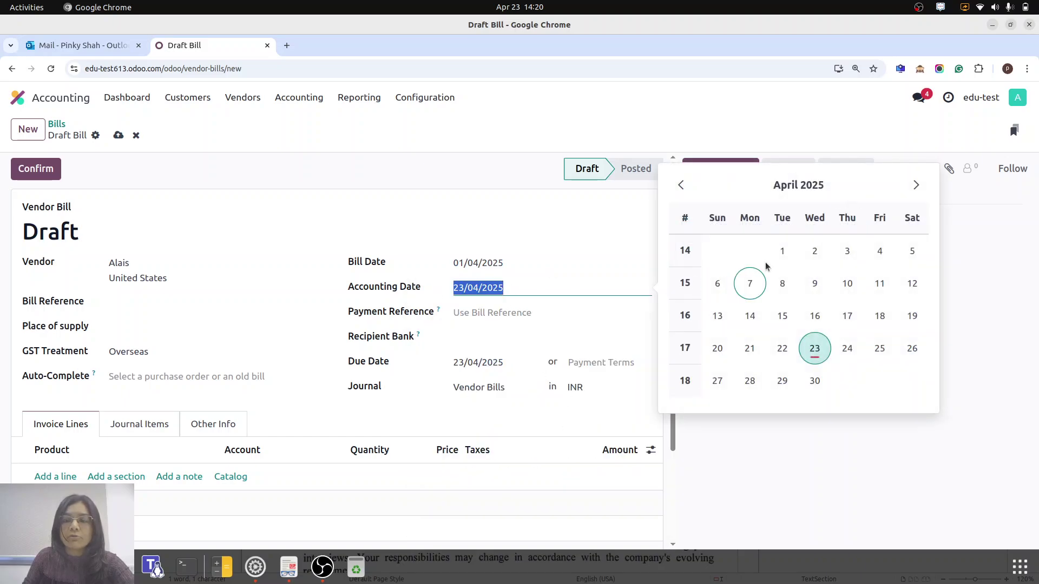
{"action": "left_click", "coordinate": [782, 251]}
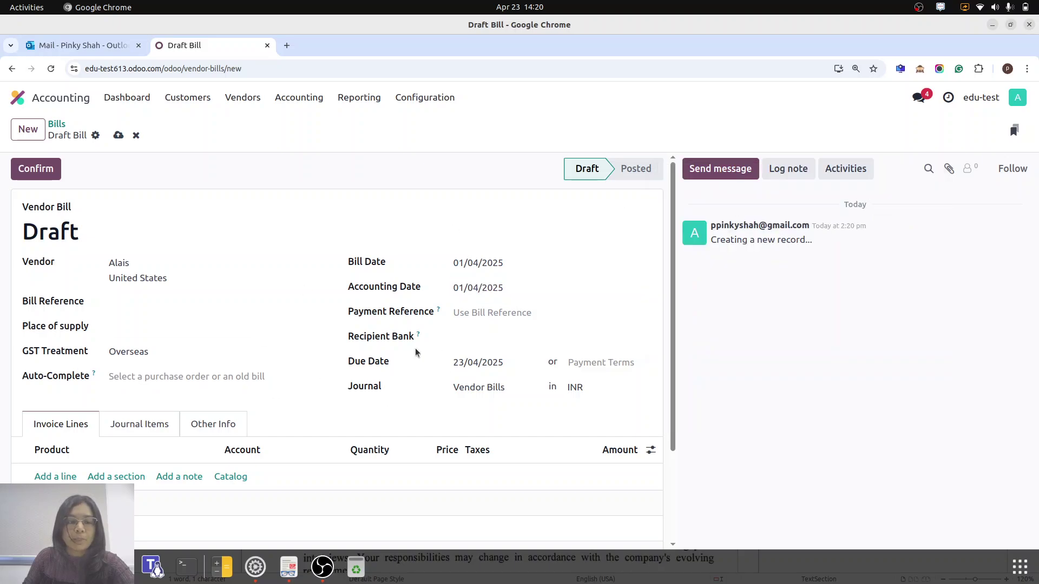
Step: Add an invoice line for Amul Lactose Free Milk 250 ml without tax at a unit price of 1000
{"action": "scroll", "coordinate": [192, 364], "scroll_direction": "down", "scroll_amount": 1}
{"action": "left_click", "coordinate": [56, 412]}
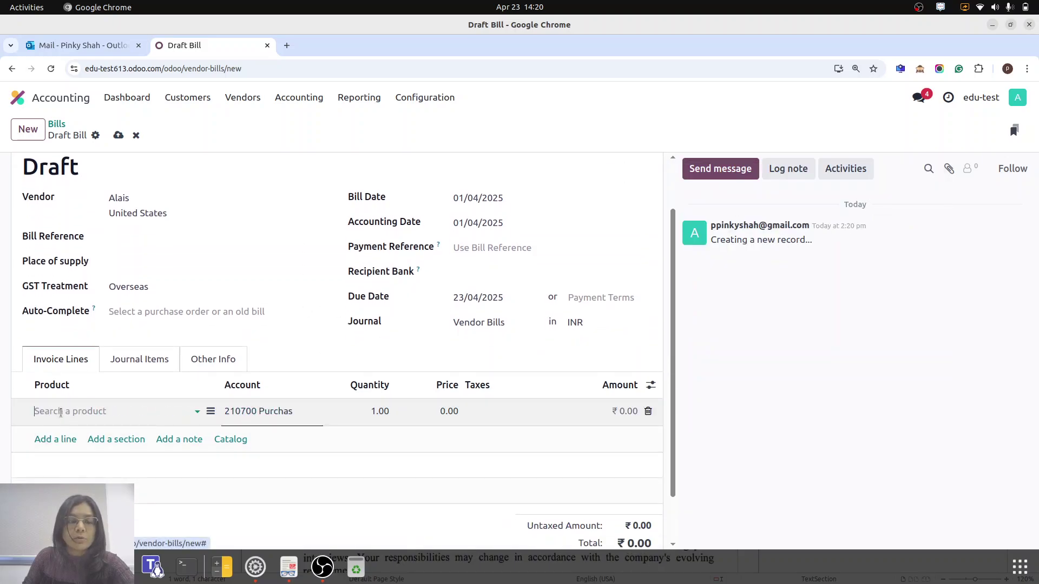
{"action": "left_click", "coordinate": [101, 439]}
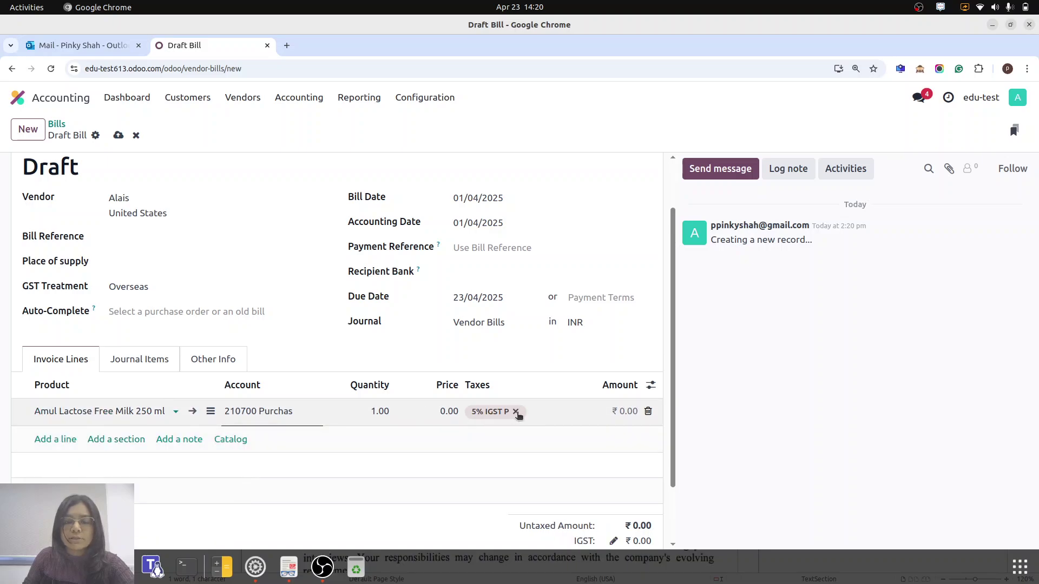
{"action": "left_click", "coordinate": [516, 412]}
{"action": "left_click", "coordinate": [449, 411]}
{"action": "type", "text": "1000"}
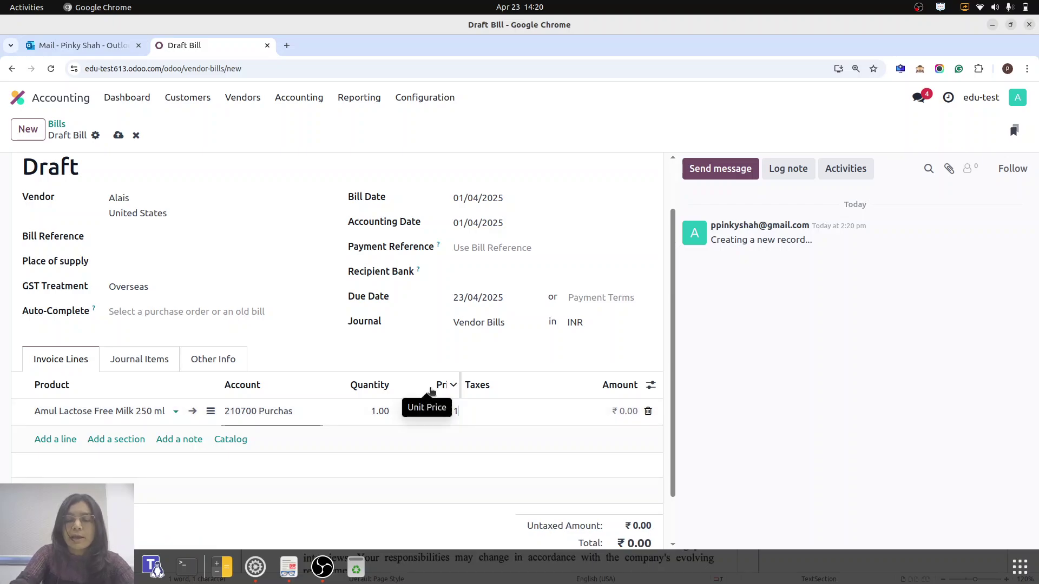
Step: Set the bill's currency to USD and its place of supply to Andaman and Nicobar (IN), saving the draft
{"action": "left_click", "coordinate": [628, 319]}
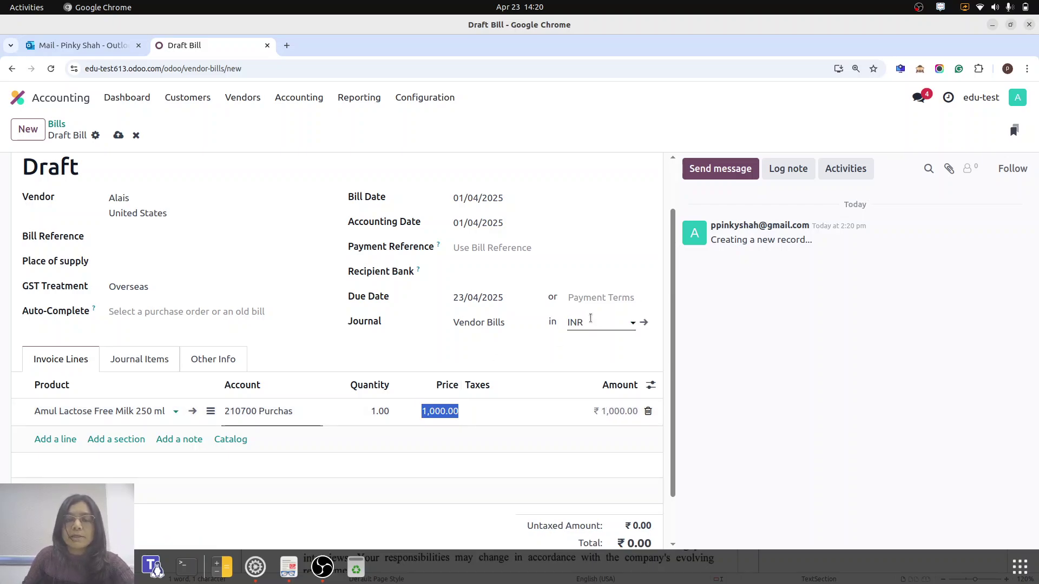
{"action": "left_click", "coordinate": [591, 322]}
{"action": "left_click", "coordinate": [589, 365]}
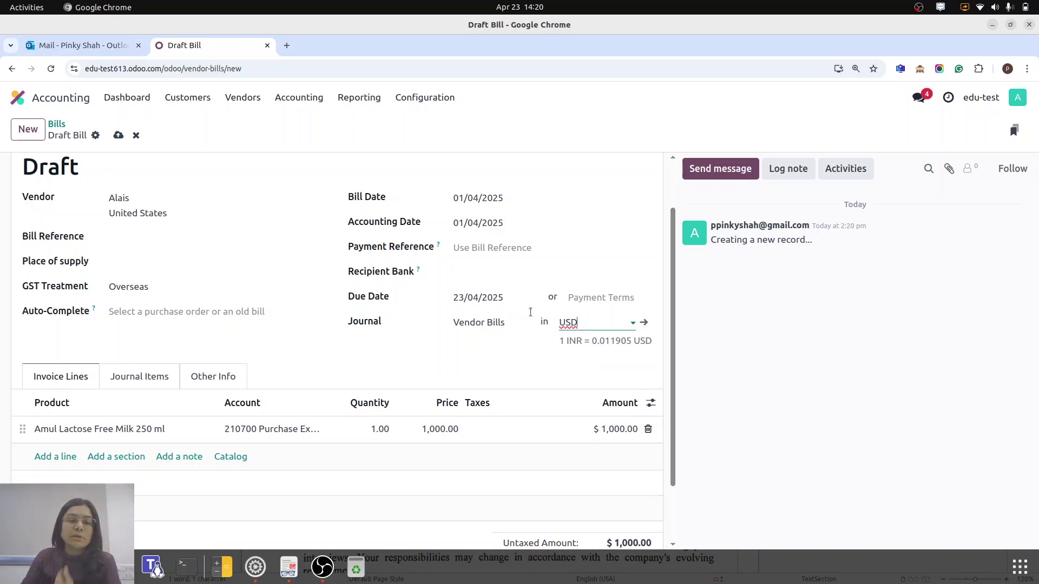
{"action": "left_click", "coordinate": [147, 263]}
{"action": "left_click", "coordinate": [158, 283]}
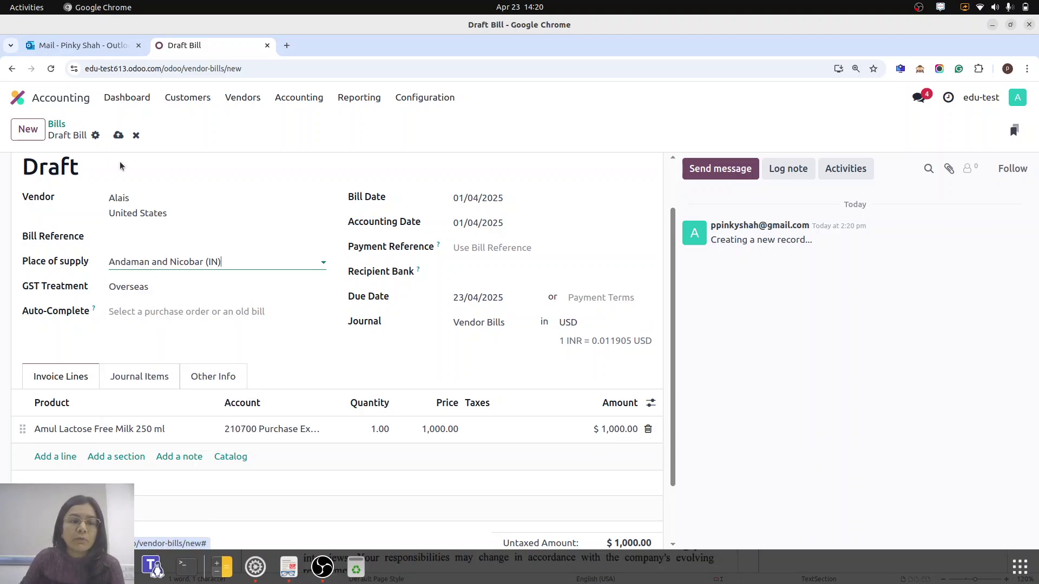
{"action": "left_click", "coordinate": [118, 136]}
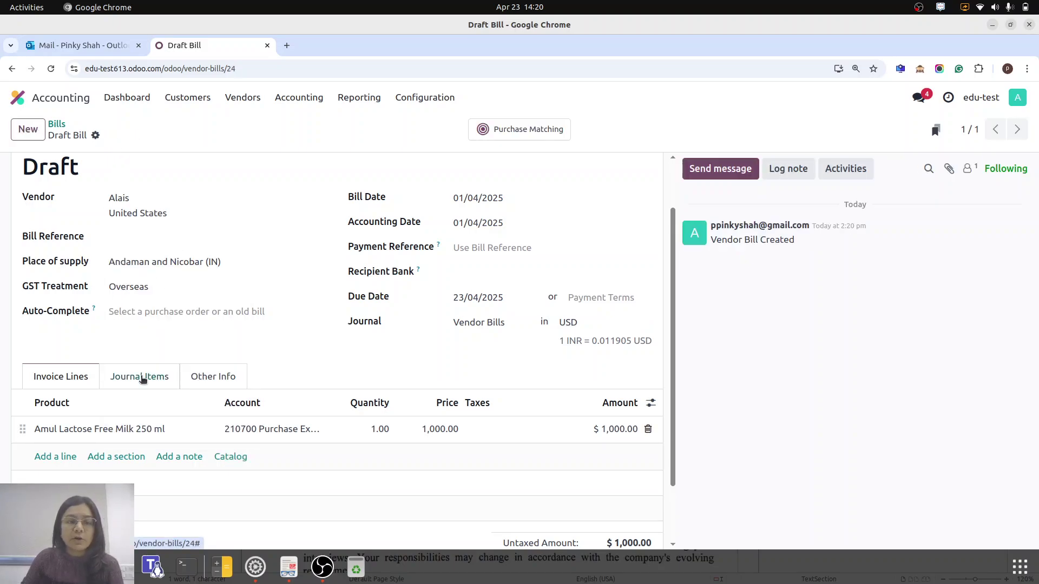
Step: Review the draft bill's journal items and confirm the bill
{"action": "left_click", "coordinate": [140, 376]}
{"action": "scroll", "coordinate": [489, 340], "scroll_direction": "down", "scroll_amount": 1}
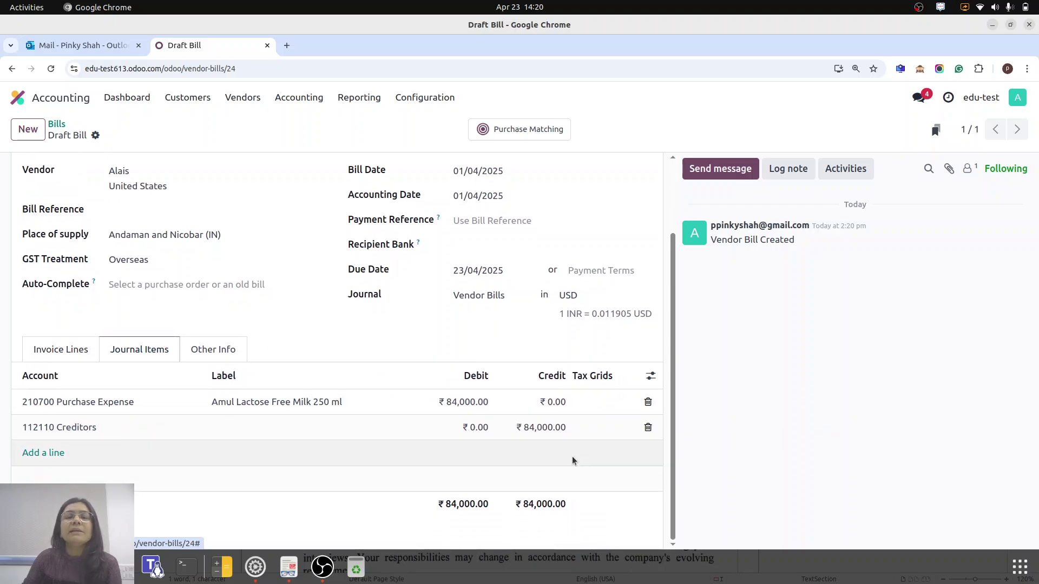
{"action": "scroll", "coordinate": [562, 447], "scroll_direction": "up", "scroll_amount": 3}
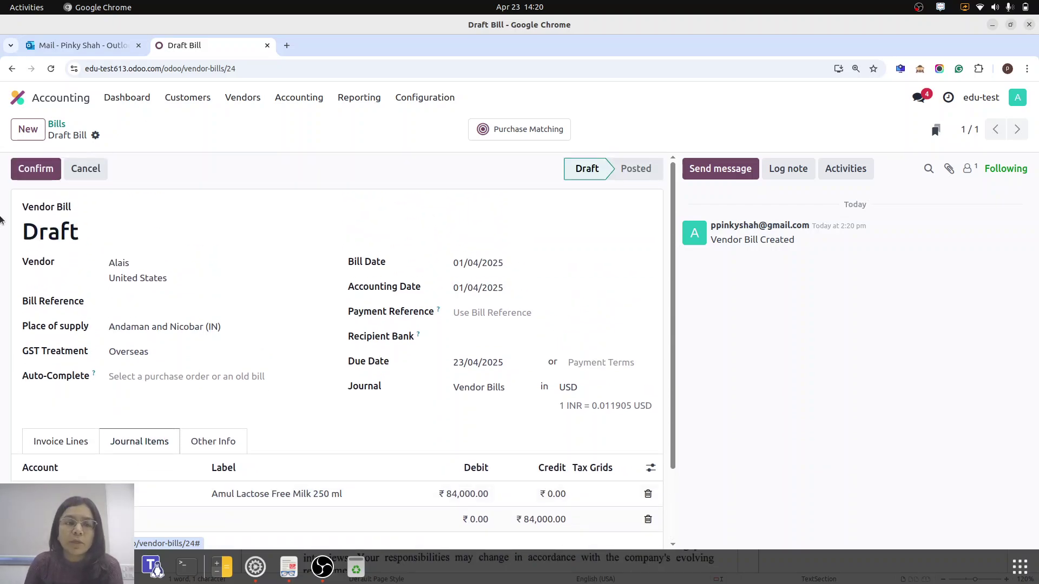
{"action": "left_click", "coordinate": [36, 169]}
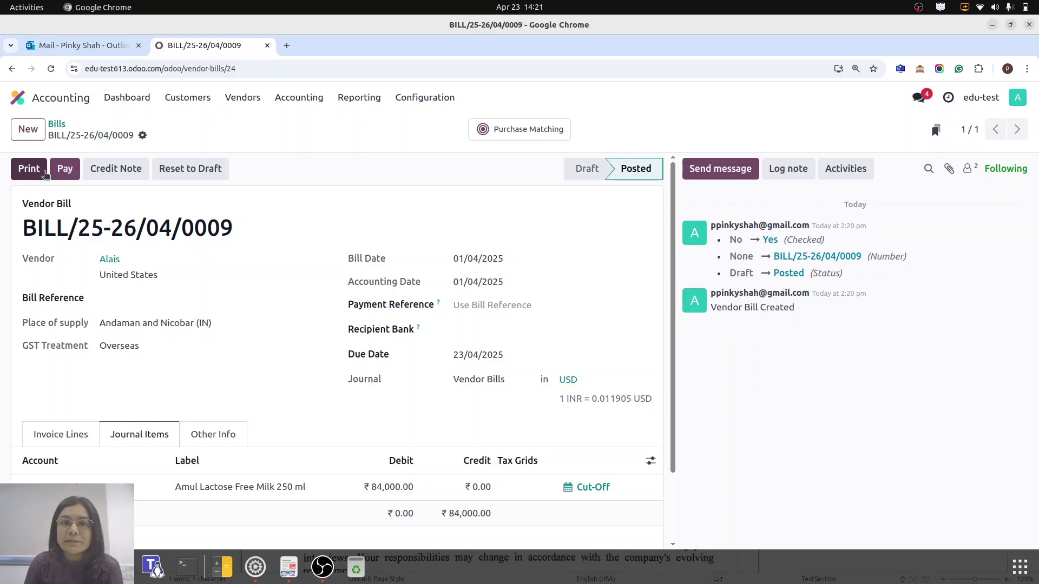
Step: Duplicate the bill's browser tab and open the Bank journal's transactions there in the kanban reconciliation view
{"action": "right_click", "coordinate": [199, 49]}
{"action": "left_click", "coordinate": [241, 156]}
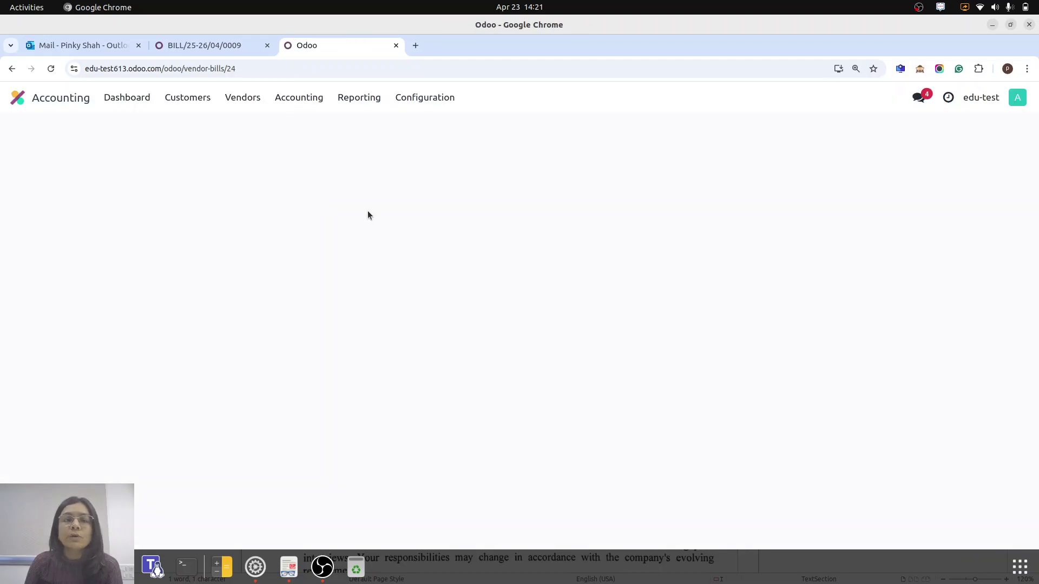
{"action": "left_click", "coordinate": [114, 102]}
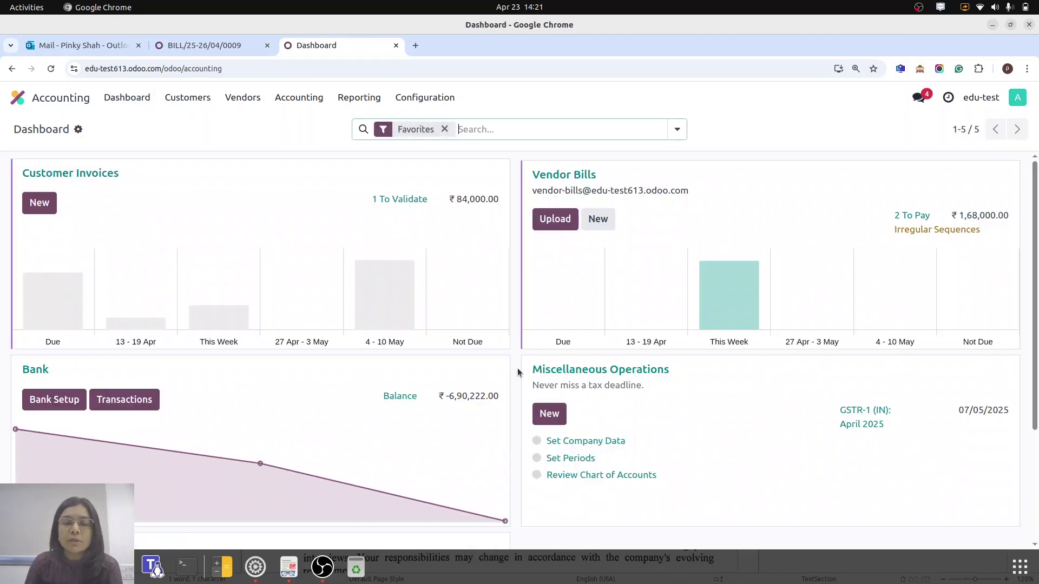
{"action": "left_click", "coordinate": [501, 367]}
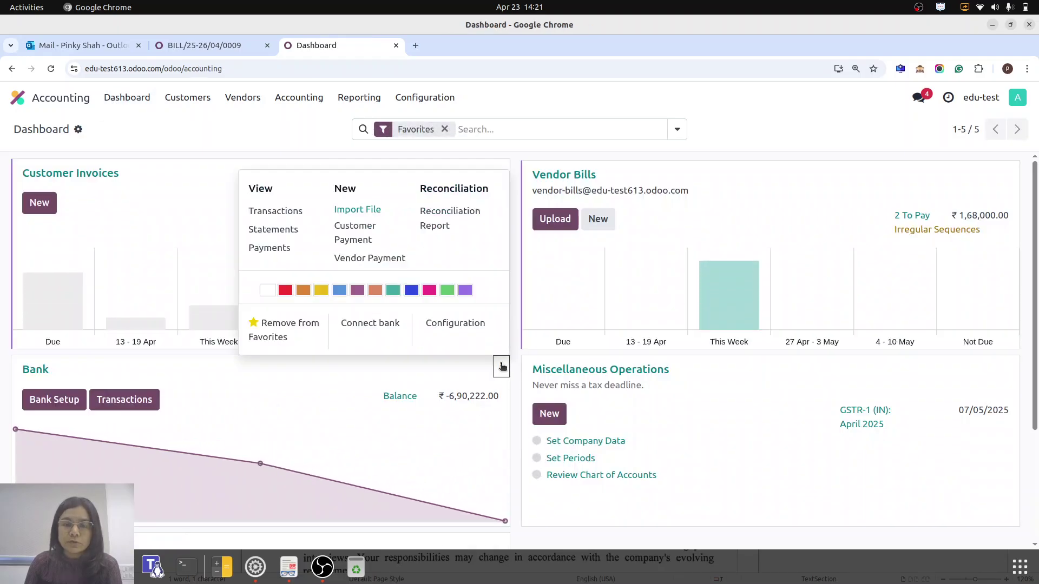
{"action": "left_click", "coordinate": [277, 212]}
{"action": "left_click", "coordinate": [1016, 130]}
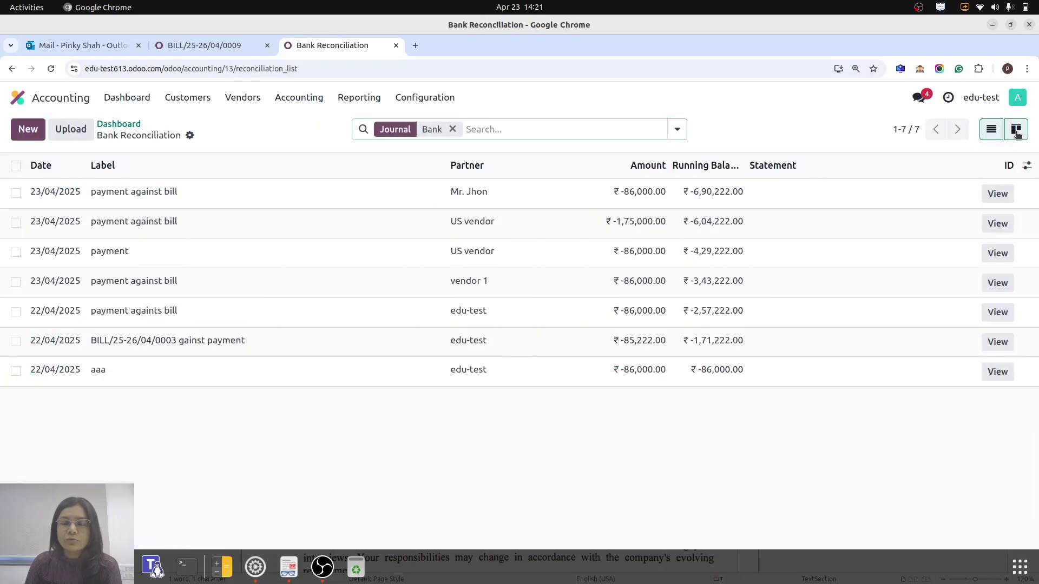
Step: Add a bank transaction for the bill's vendor with amount -86,000 and memo "payment against bill"
{"action": "left_click", "coordinate": [28, 128]}
{"action": "left_click", "coordinate": [91, 206]}
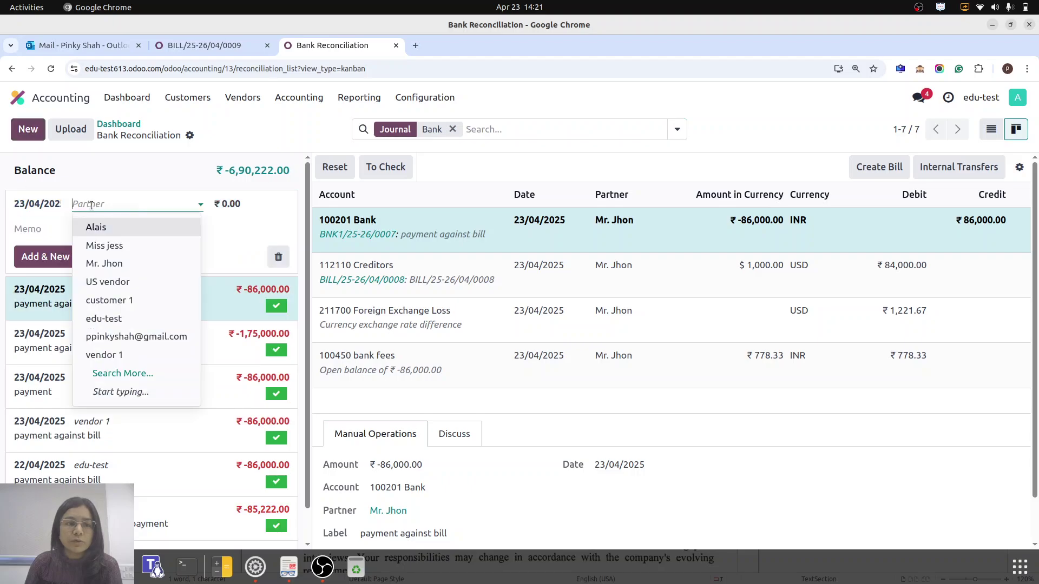
{"action": "left_click", "coordinate": [103, 227]}
{"action": "left_click", "coordinate": [248, 207]}
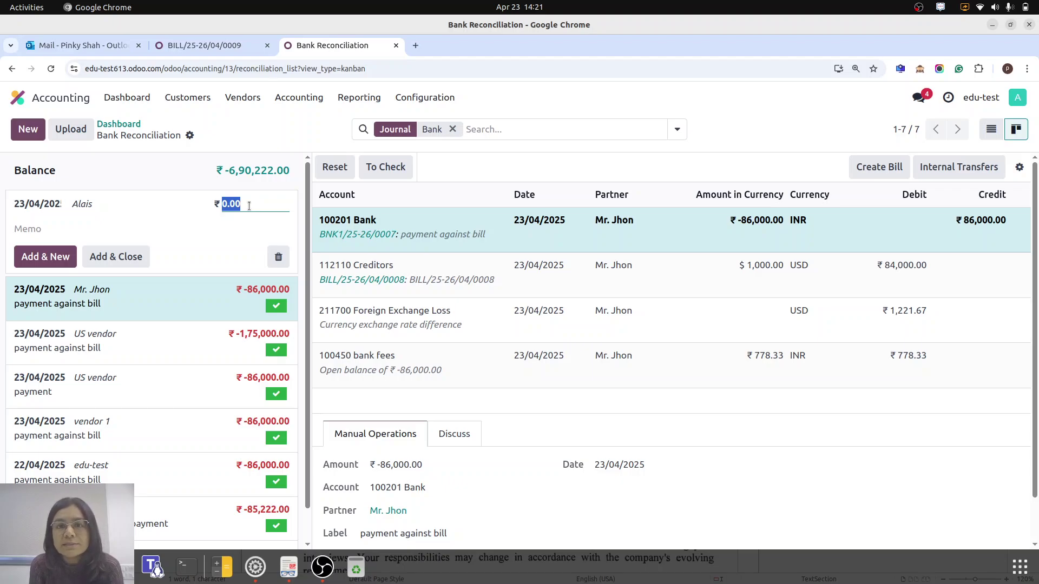
{"action": "type", "text": "850"}
{"action": "key", "text": "BackSpace"}
{"action": "key", "text": "BackSpace"}
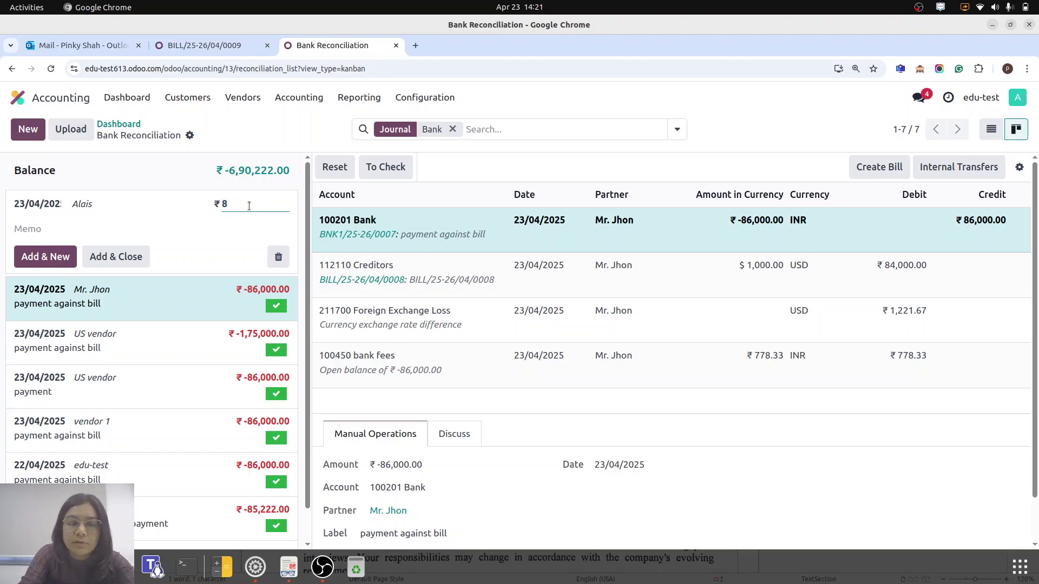
{"action": "type", "text": "6,000"}
{"action": "left_click", "coordinate": [143, 229]}
{"action": "type", "text": "payment against bill"}
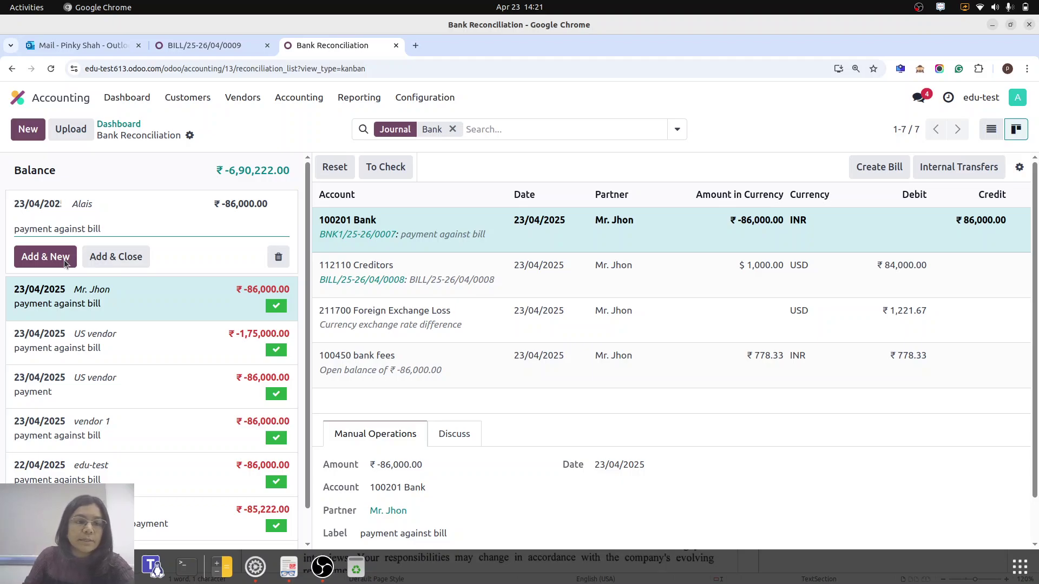
{"action": "left_click", "coordinate": [101, 257]}
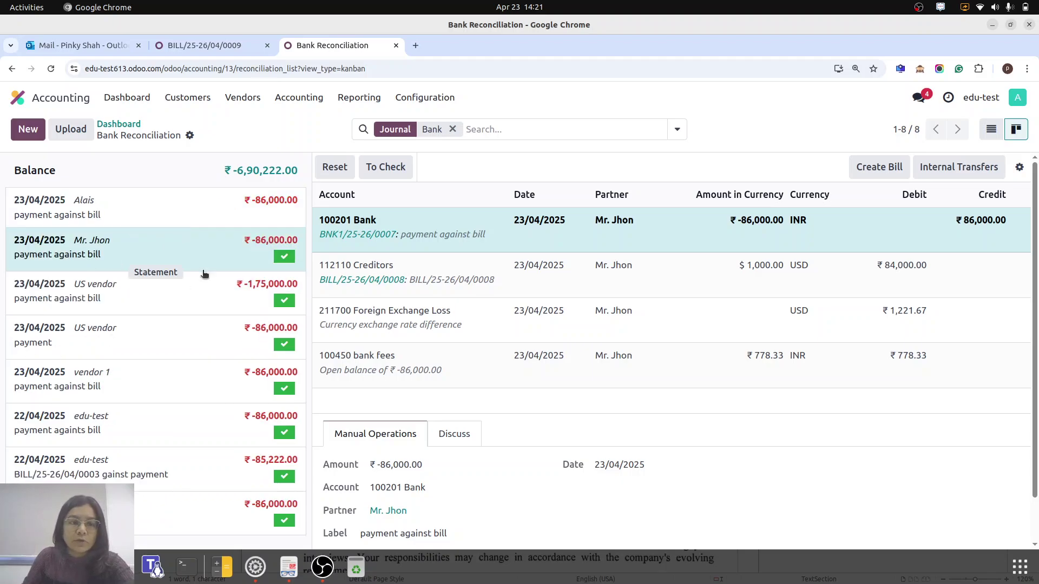
Step: Match the new -86,000 bank transaction with the vendor's outstanding 1,000 USD bill
{"action": "left_click", "coordinate": [54, 210]}
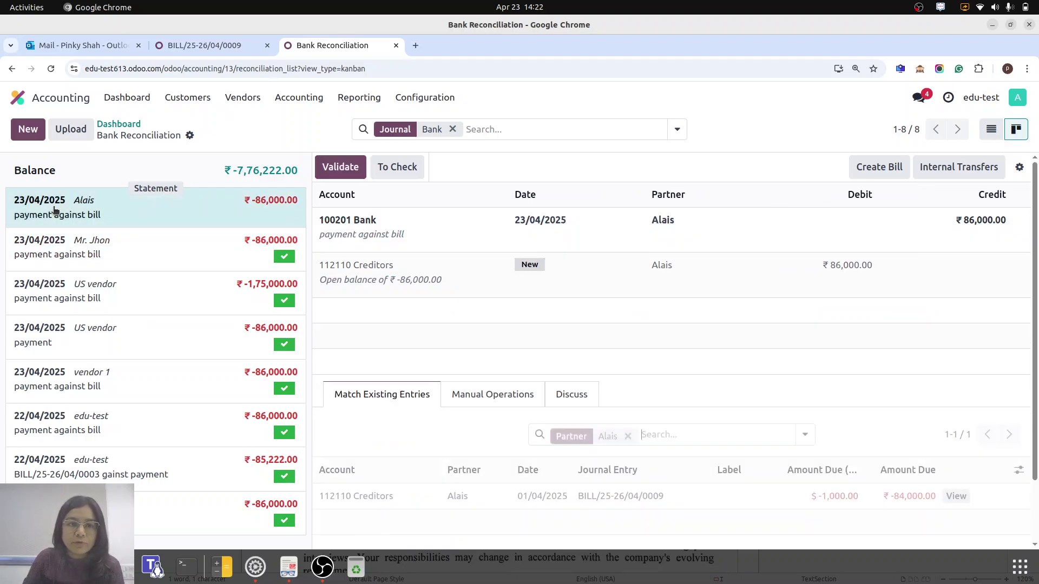
{"action": "left_click", "coordinate": [406, 497]}
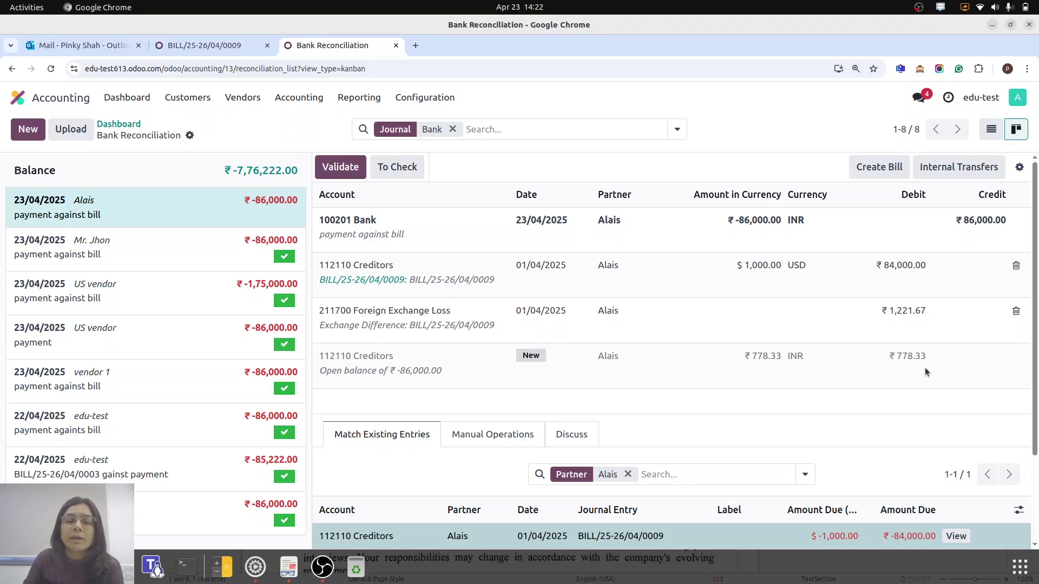
Step: Assign the transaction's remaining open balance line to account 100450 bank fees and validate the reconciliation
{"action": "scroll", "coordinate": [924, 372], "scroll_direction": "down", "scroll_amount": 1}
{"action": "left_click", "coordinate": [393, 312]}
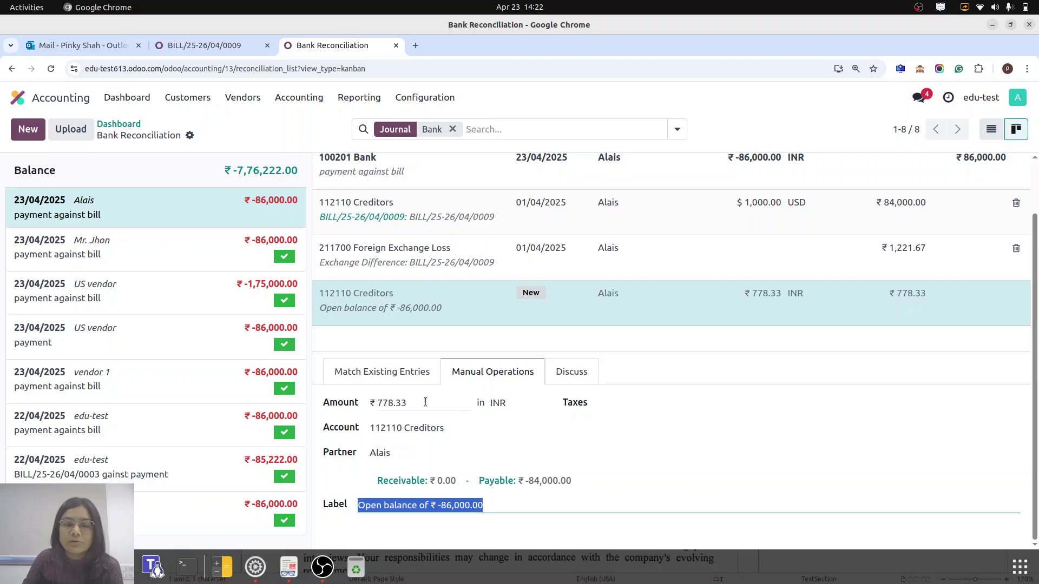
{"action": "left_click", "coordinate": [462, 428]}
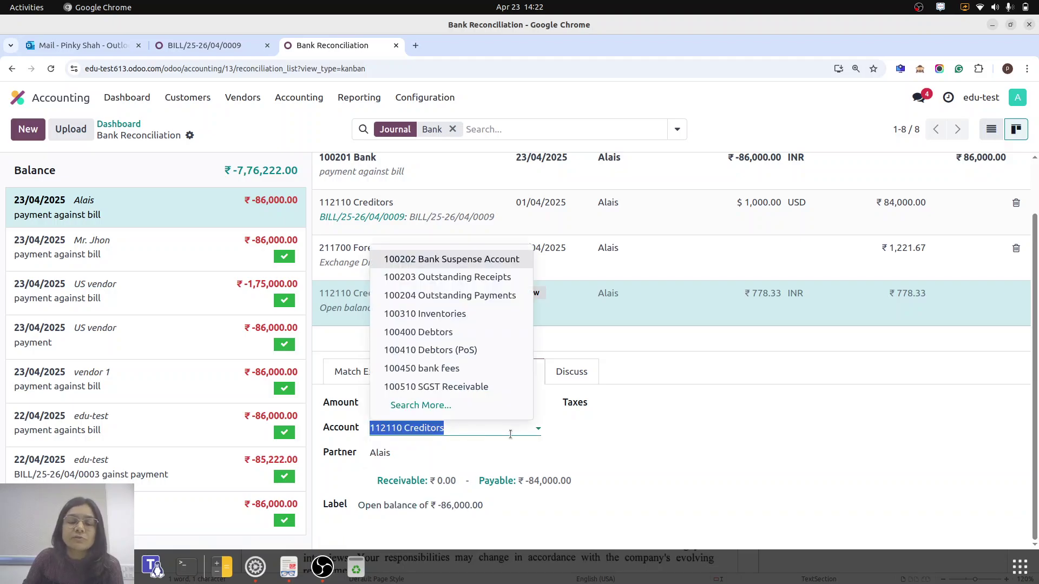
{"action": "type", "text": "ban"}
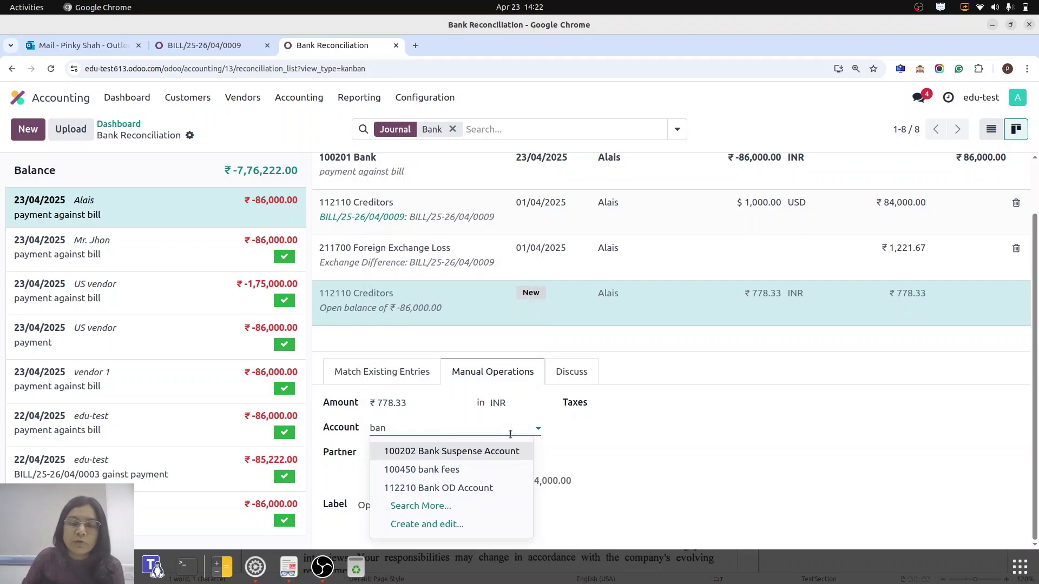
{"action": "left_click", "coordinate": [445, 469]}
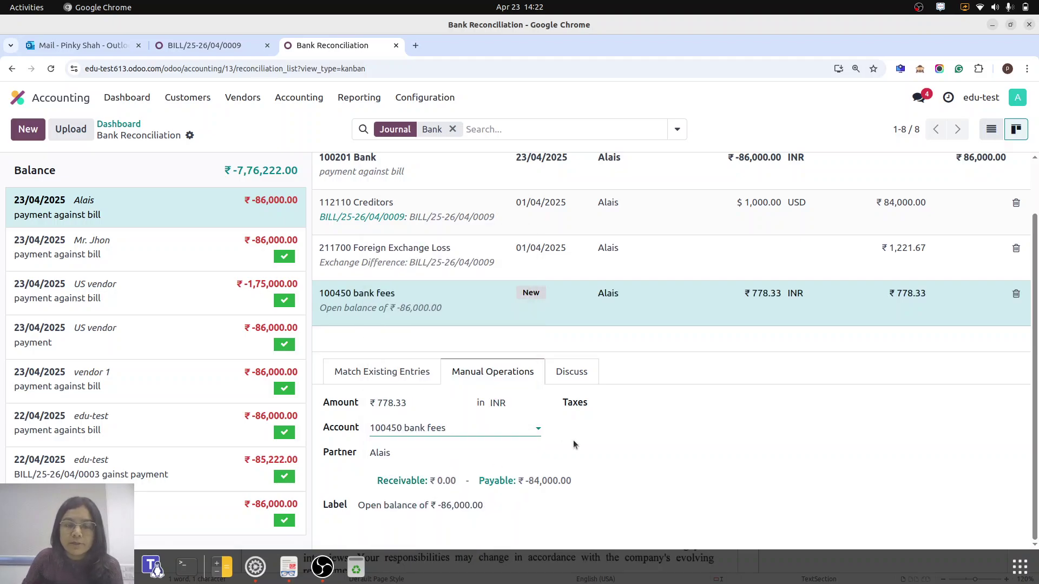
{"action": "scroll", "coordinate": [573, 439], "scroll_direction": "up", "scroll_amount": 2}
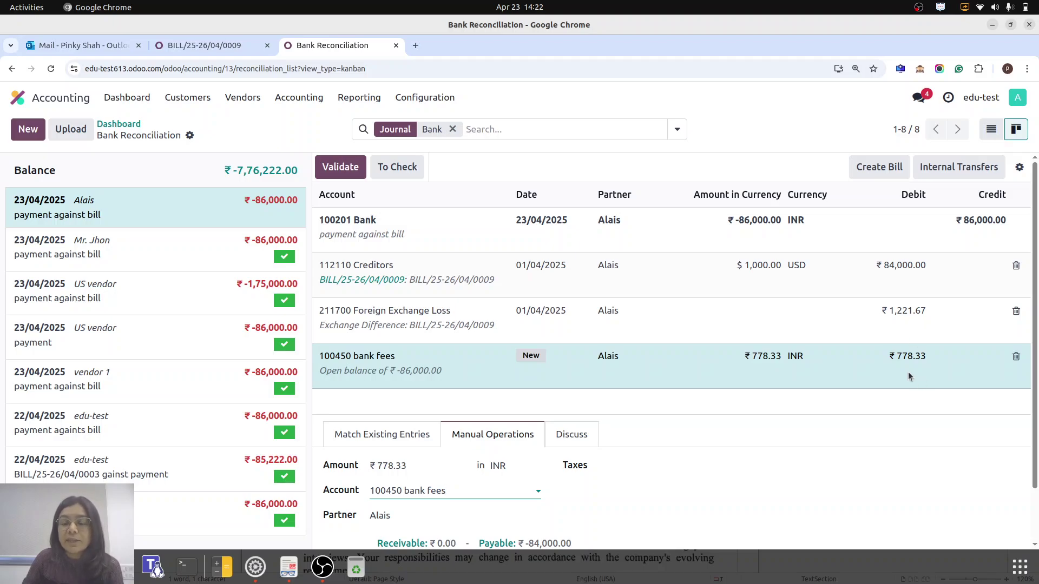
{"action": "left_click", "coordinate": [341, 175]}
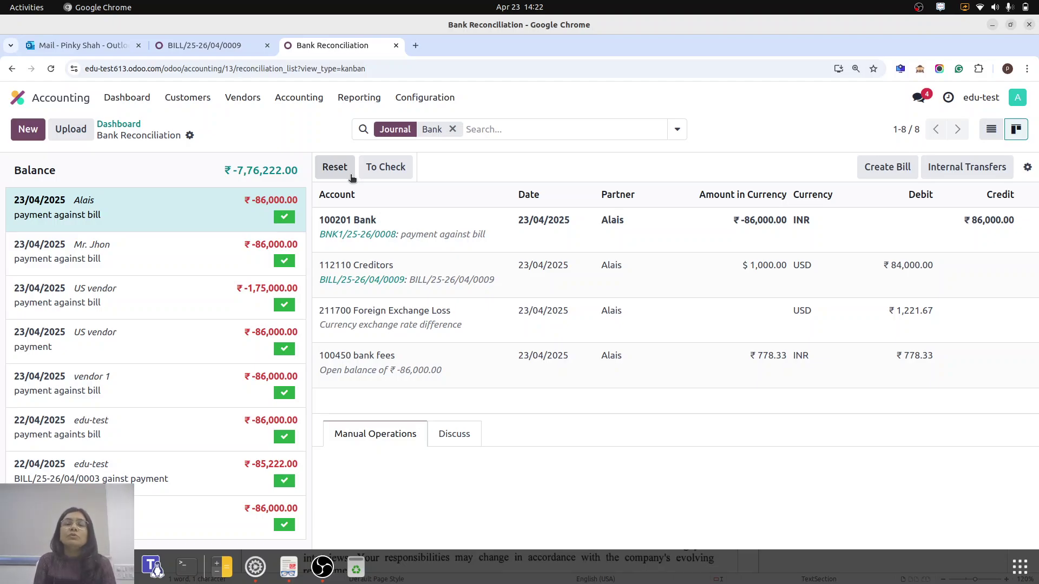
Step: Find the Accounting customer invoices from the home screen and start a new customer invoice
{"action": "left_click", "coordinate": [16, 98]}
{"action": "type", "text": "in"}
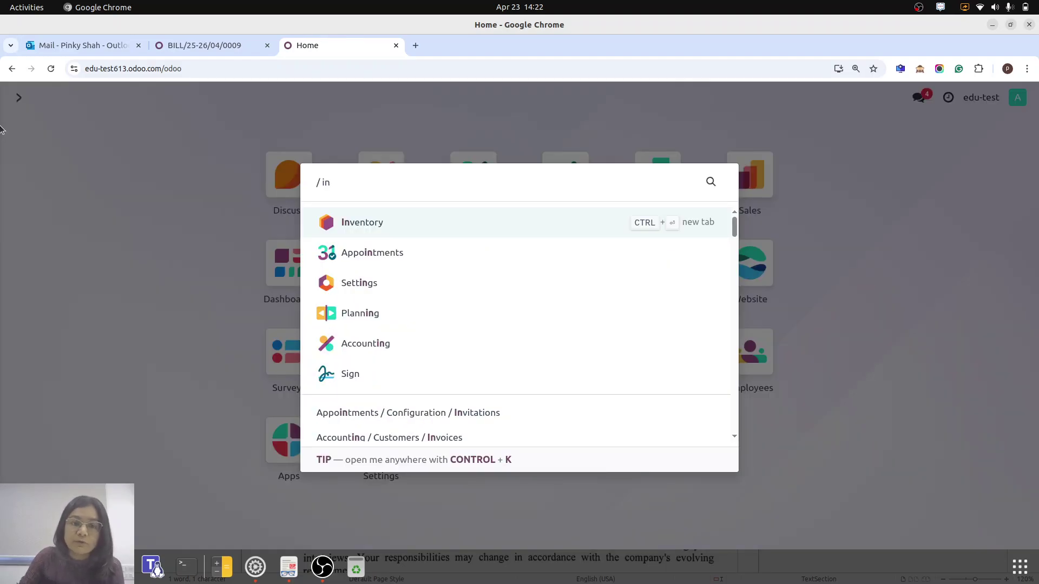
{"action": "type", "text": "vo"}
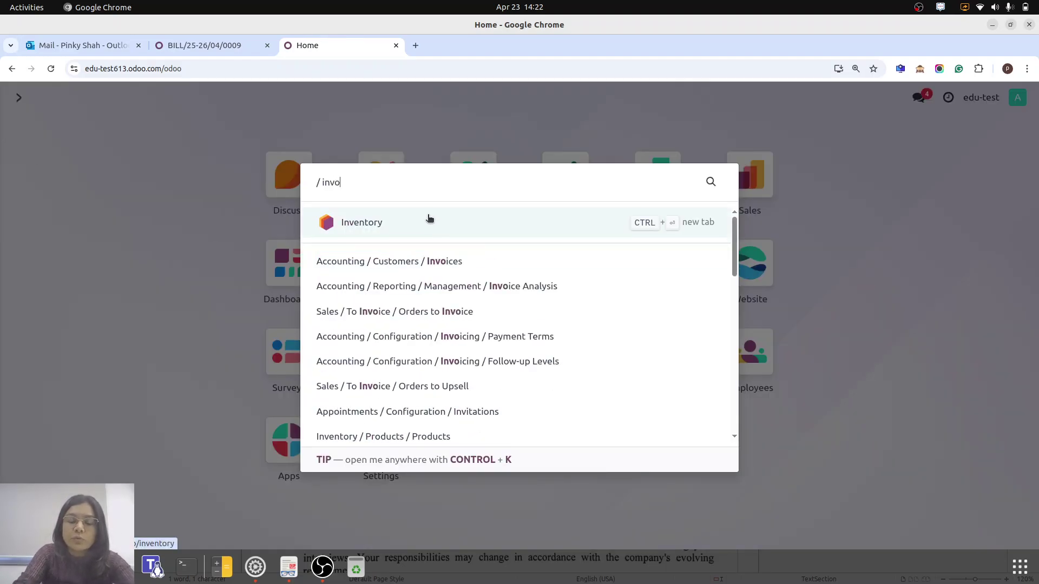
{"action": "left_click", "coordinate": [447, 264]}
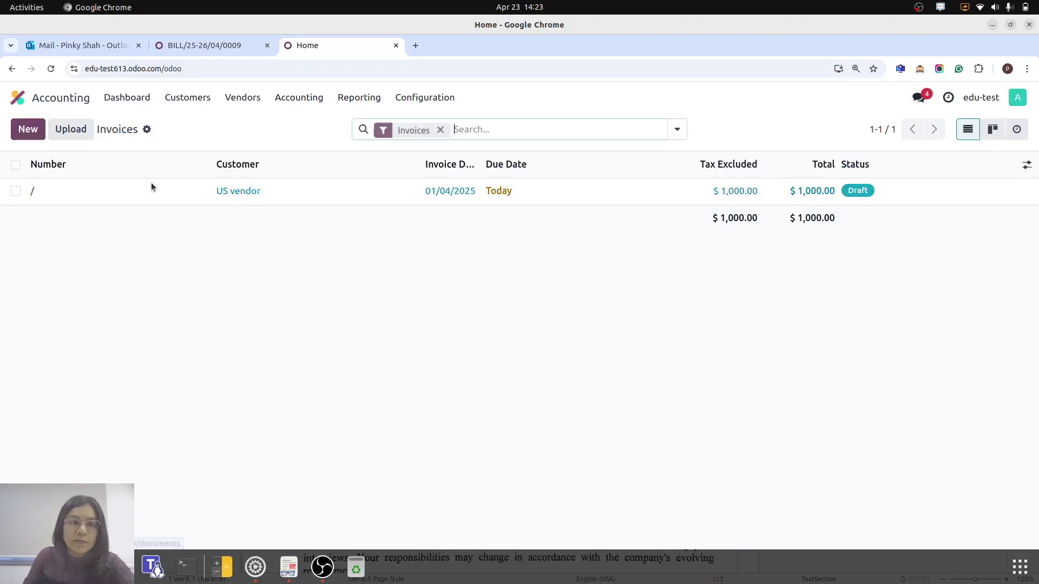
{"action": "left_click", "coordinate": [21, 130]}
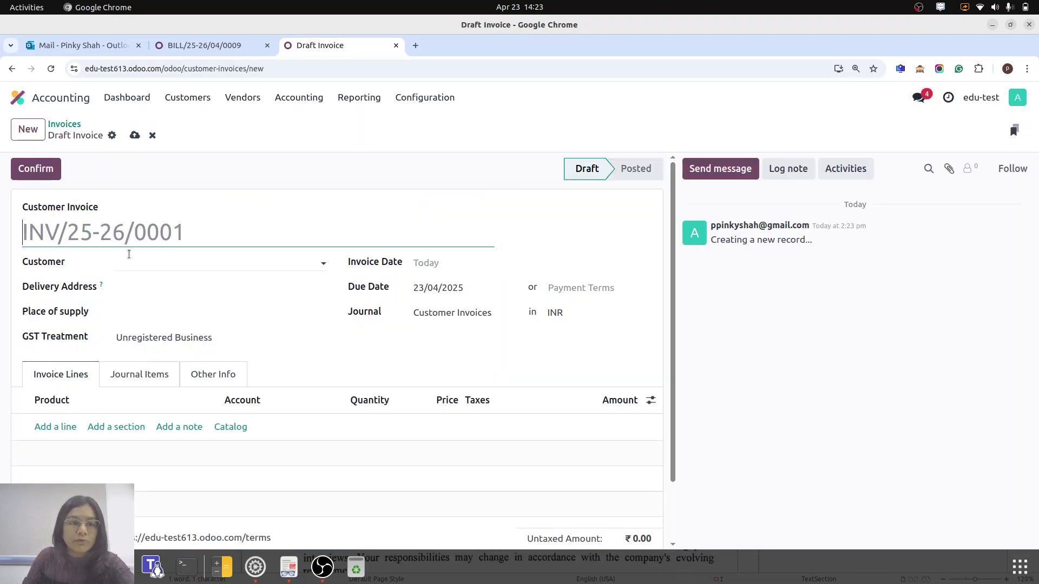
Step: Set the invoice's customer to the first suggested contact and its invoice date to 01/04/2025
{"action": "left_click", "coordinate": [121, 265]}
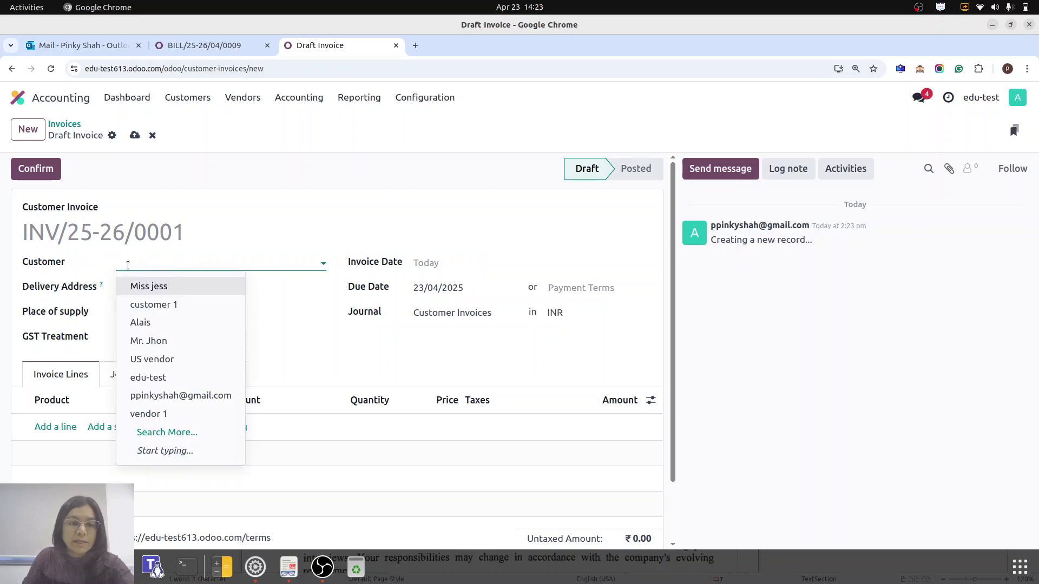
{"action": "left_click", "coordinate": [153, 292]}
{"action": "left_click", "coordinate": [469, 262]}
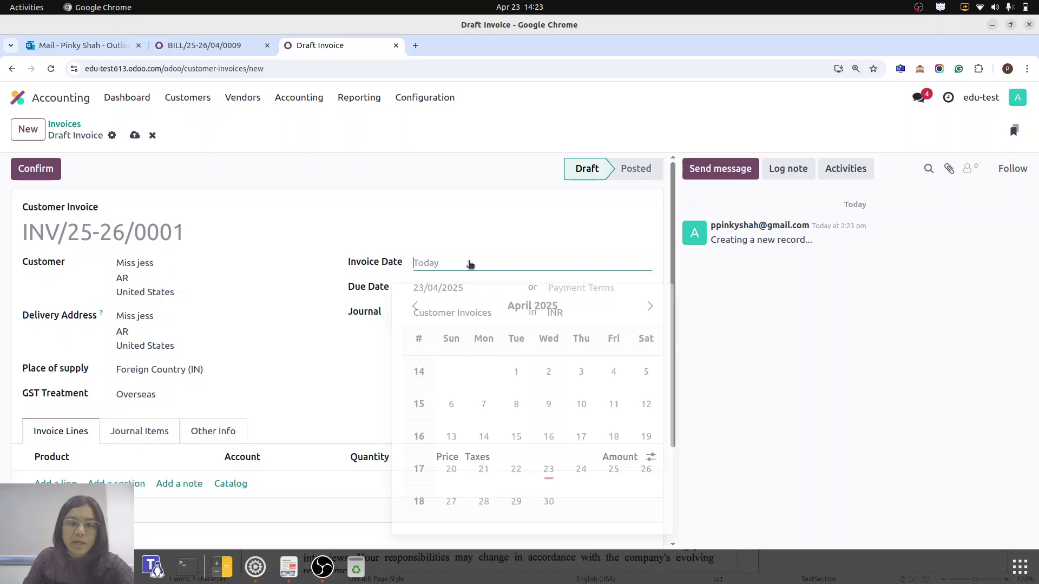
{"action": "left_click", "coordinate": [516, 367]}
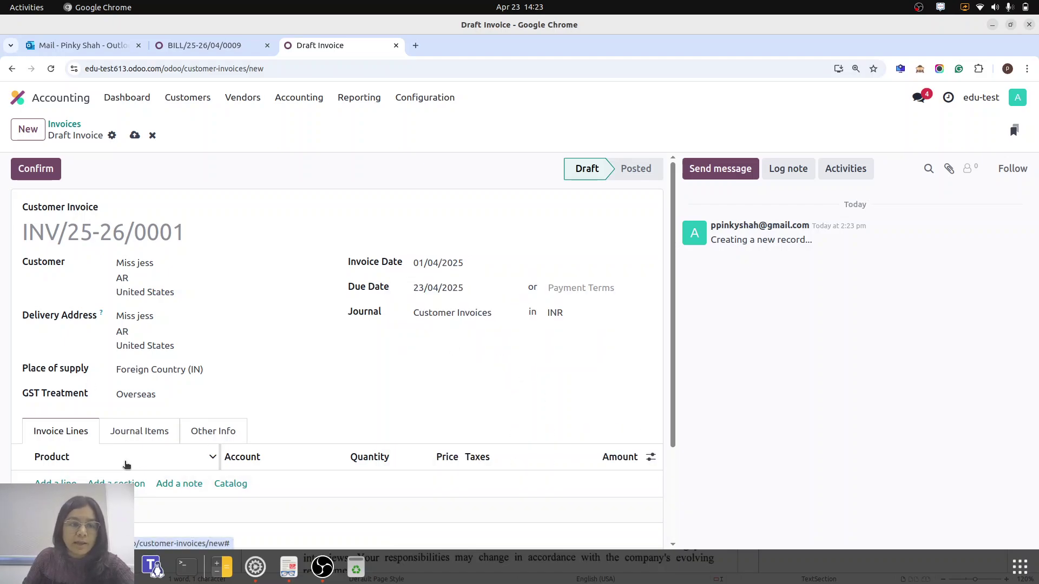
Step: Add an invoice line for Amul Lactose Free Milk 250 ml priced at 1,000 and remove its tax
{"action": "left_click", "coordinate": [70, 483]}
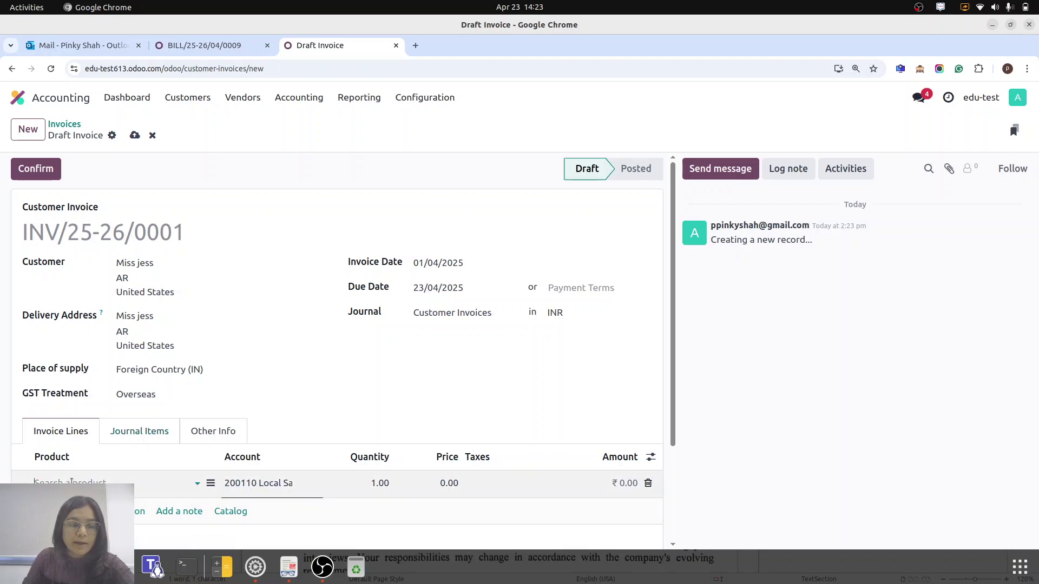
{"action": "left_click", "coordinate": [95, 426]}
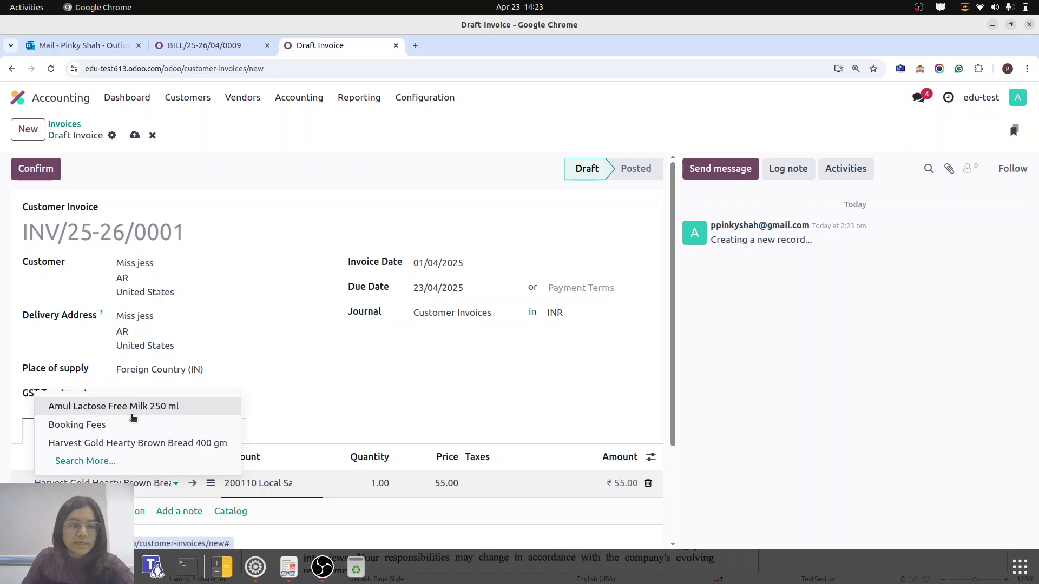
{"action": "left_click", "coordinate": [135, 406]}
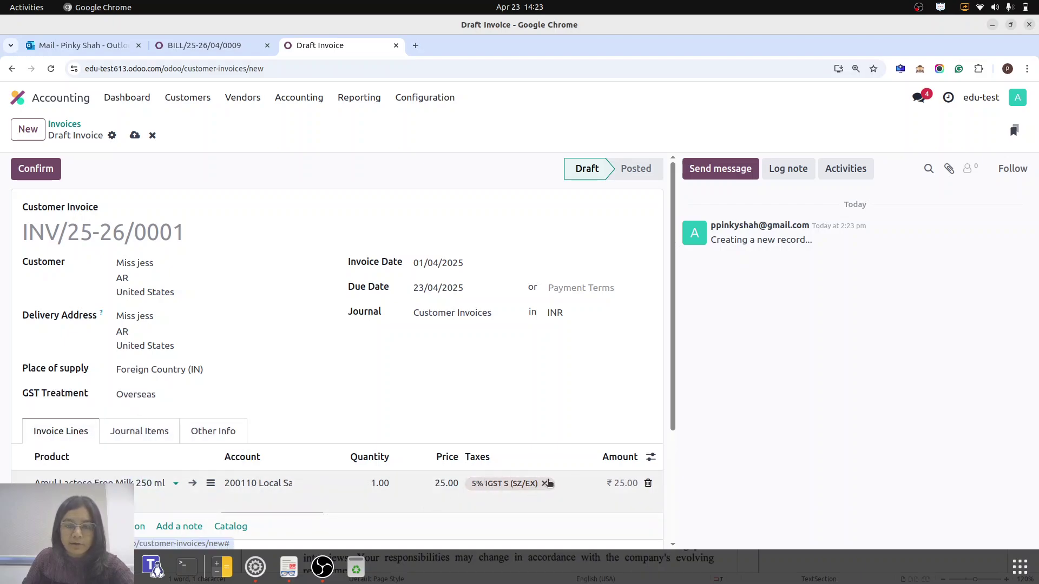
{"action": "left_click", "coordinate": [544, 483]}
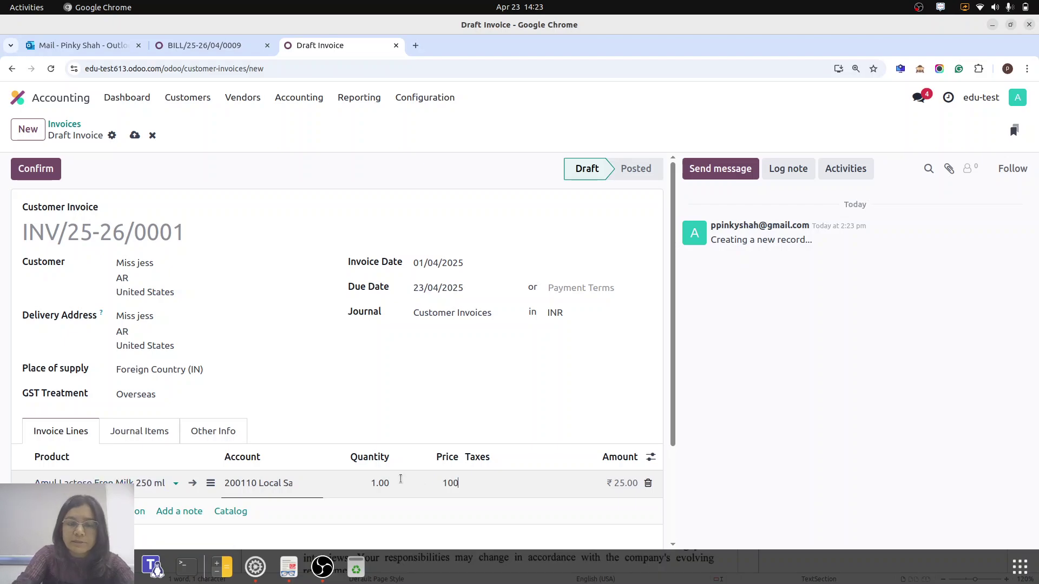
Step: Change the invoice currency to USD and save the draft invoice
{"action": "left_click", "coordinate": [528, 372]}
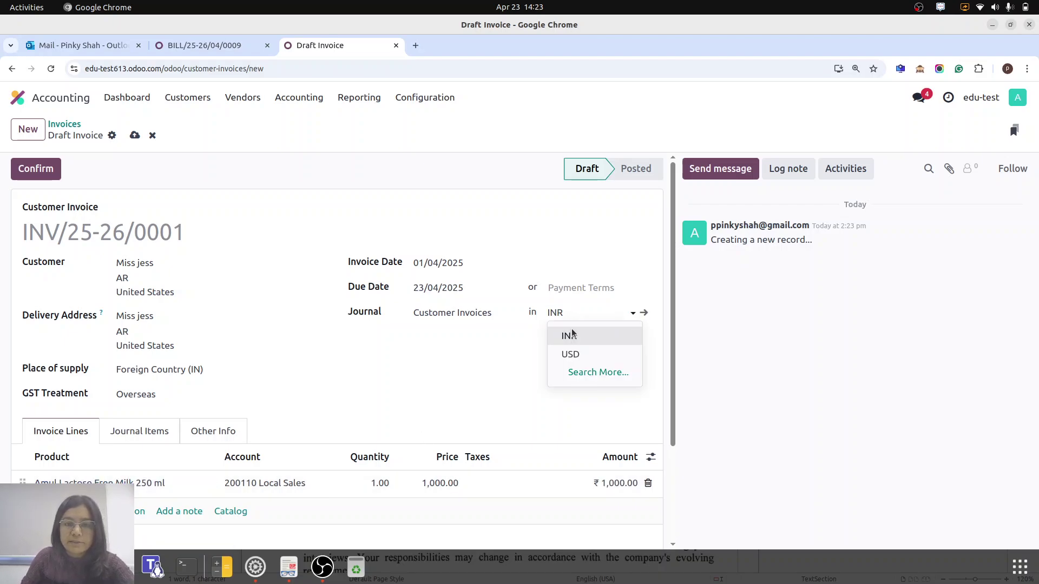
{"action": "left_click", "coordinate": [571, 353]}
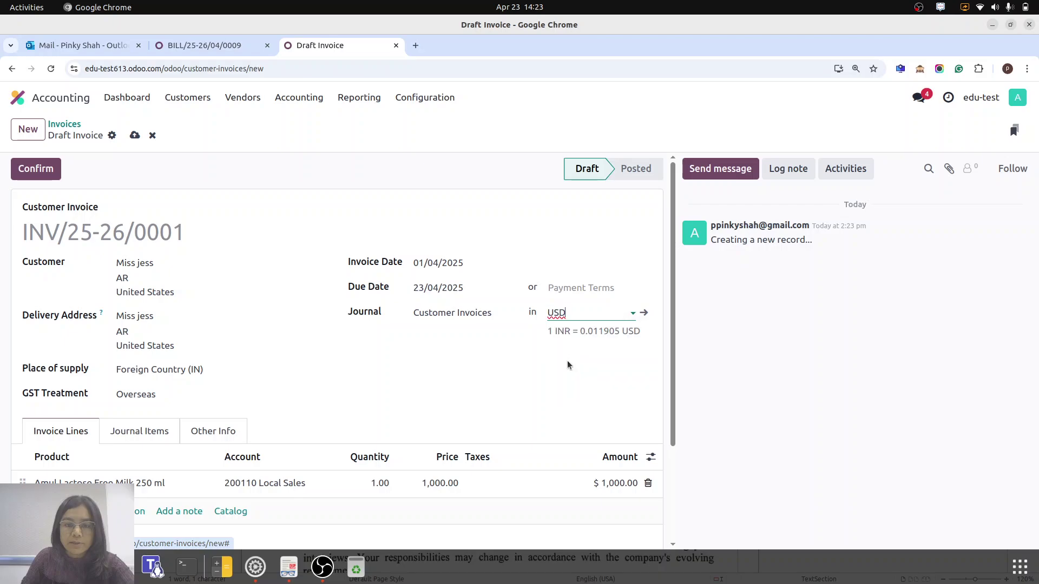
{"action": "left_click", "coordinate": [134, 136]}
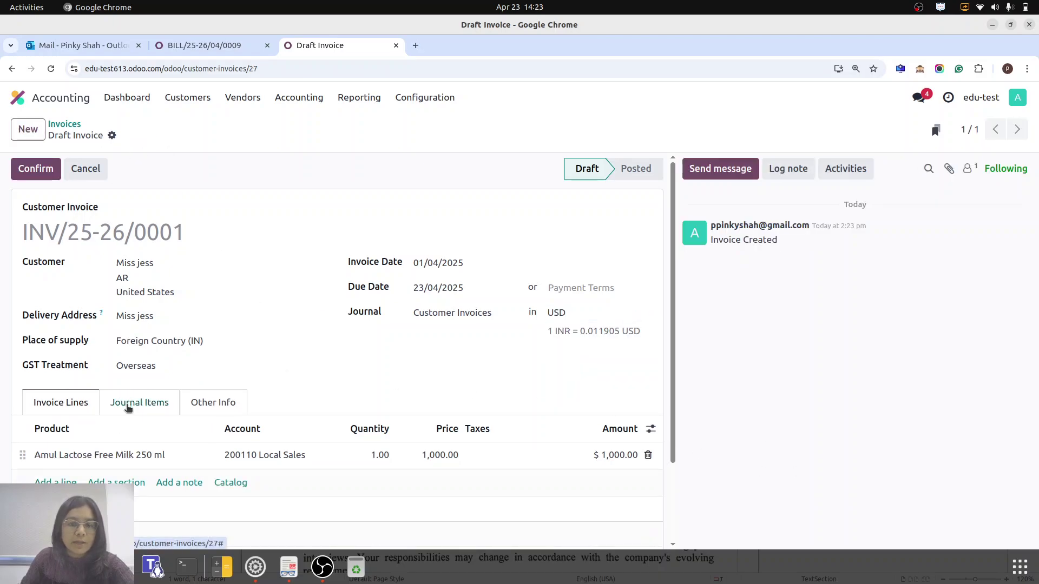
Step: Review the draft customer invoice's journal items and try to confirm the invoice
{"action": "left_click", "coordinate": [128, 406]}
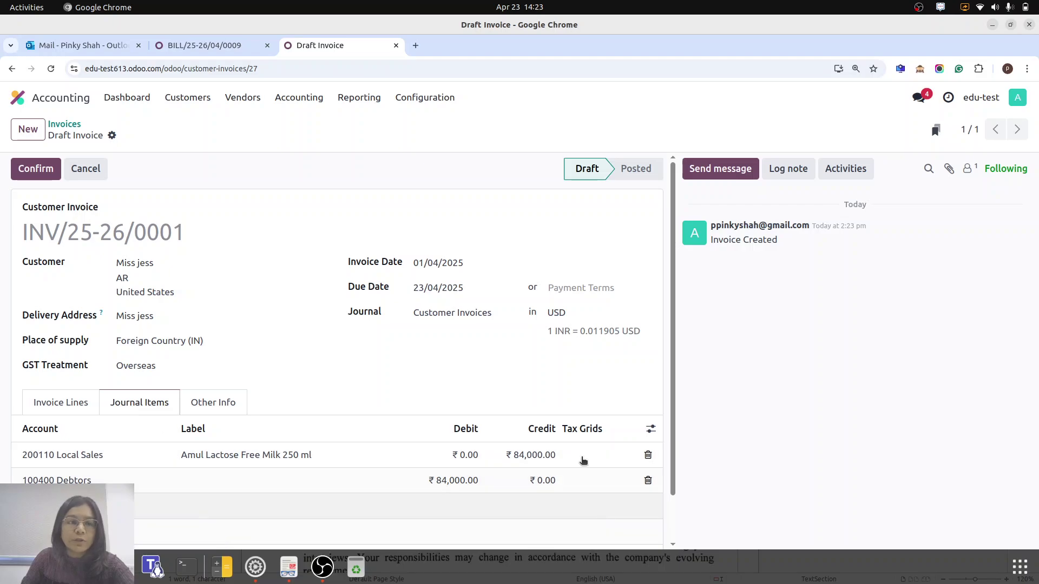
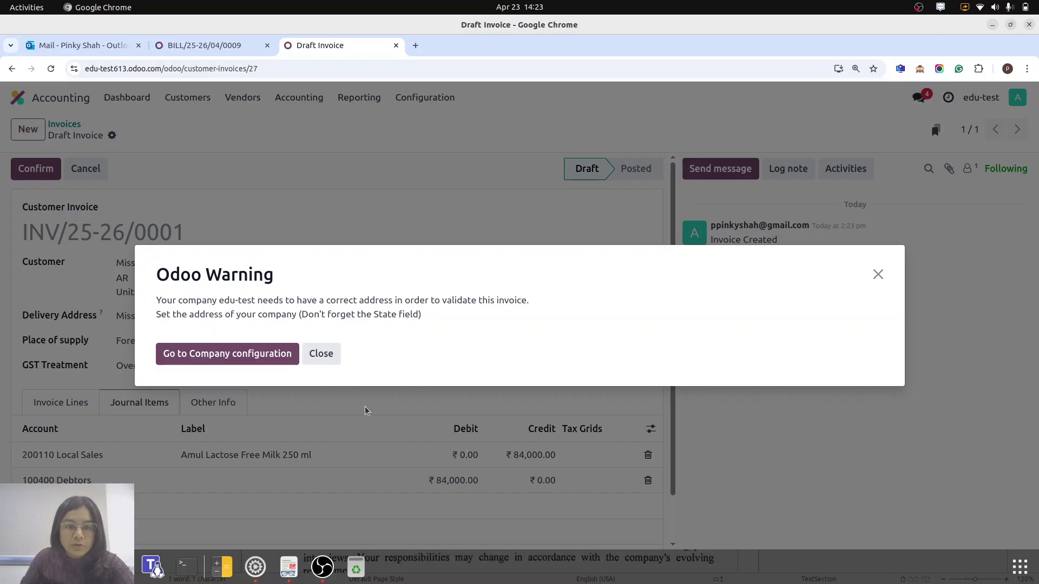
{"action": "left_click", "coordinate": [322, 355]}
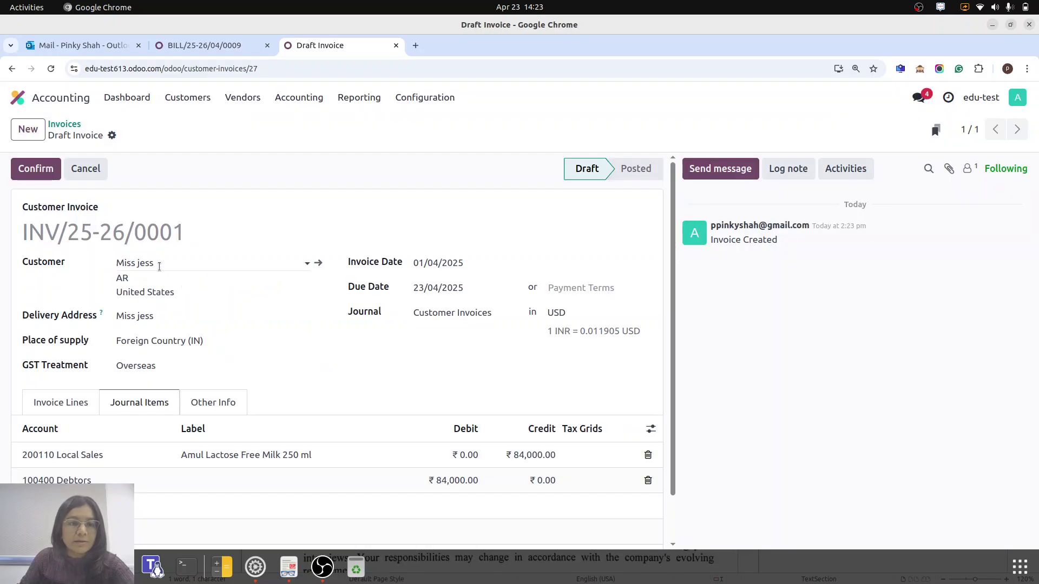
Step: Check the invoice customer's contact record and try again to confirm the draft invoice
{"action": "left_click", "coordinate": [319, 264]}
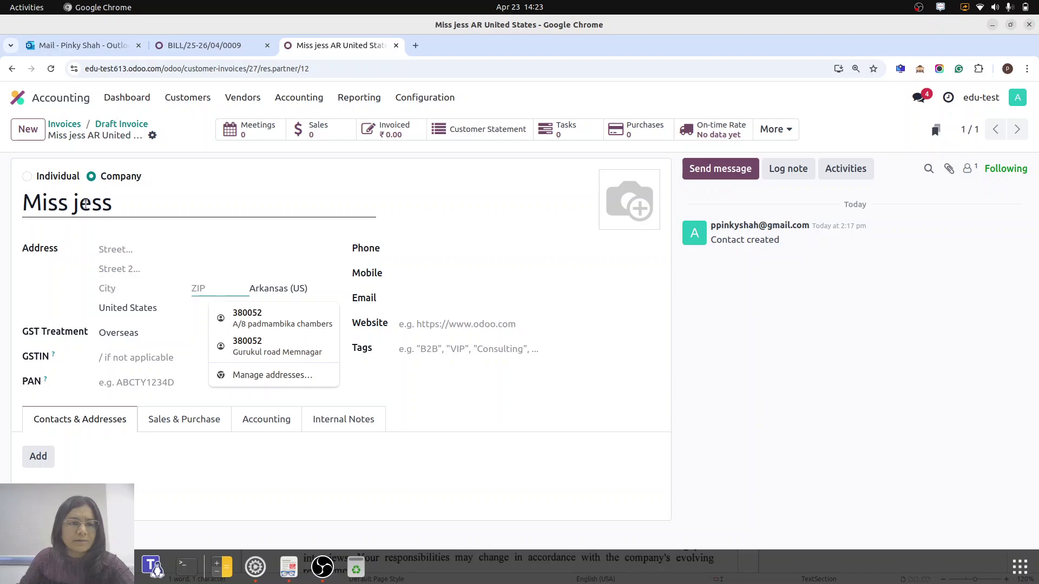
{"action": "left_click", "coordinate": [64, 124]}
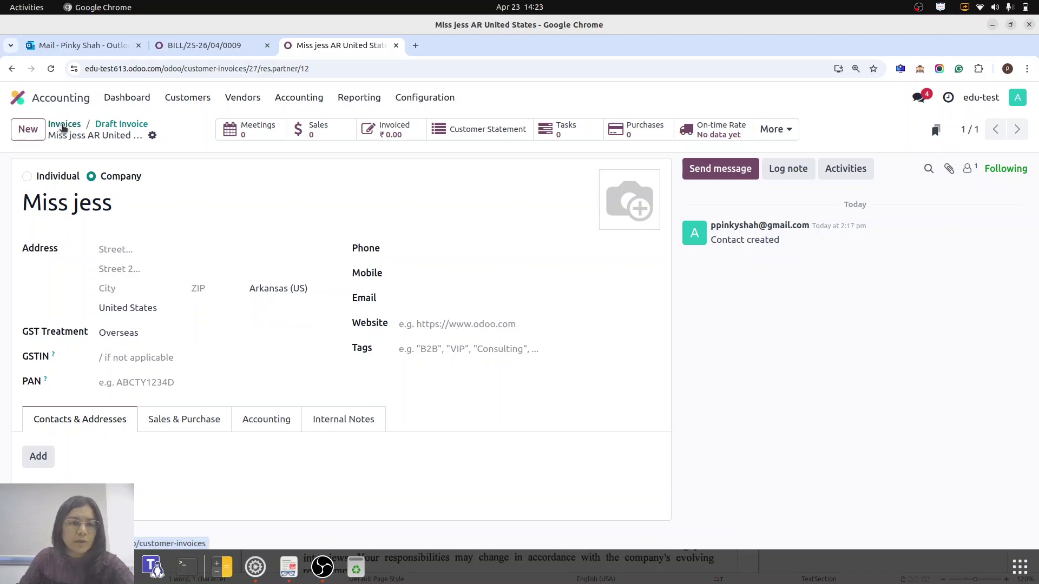
{"action": "left_click", "coordinate": [301, 194]}
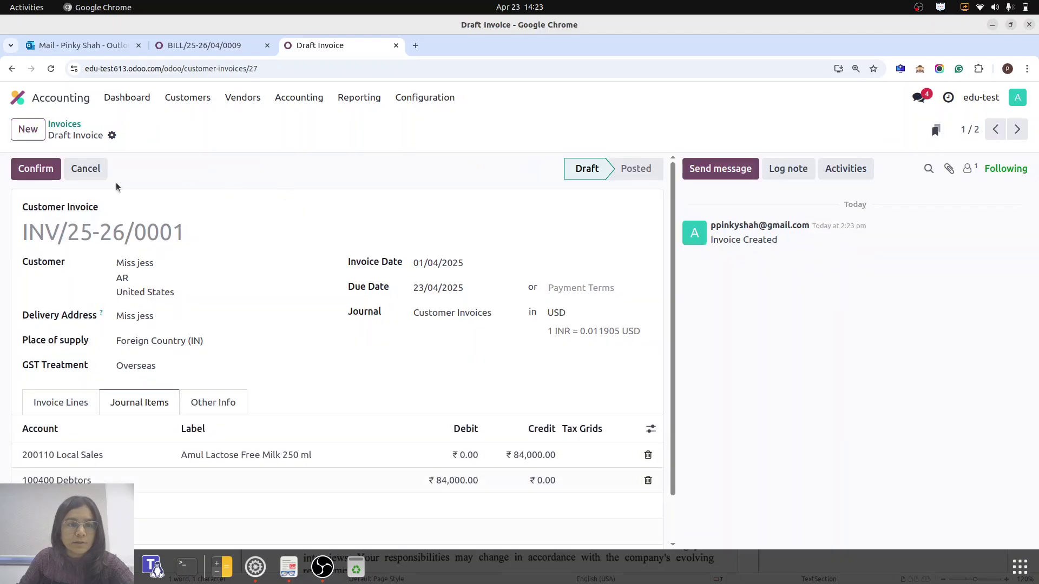
{"action": "left_click", "coordinate": [44, 177]}
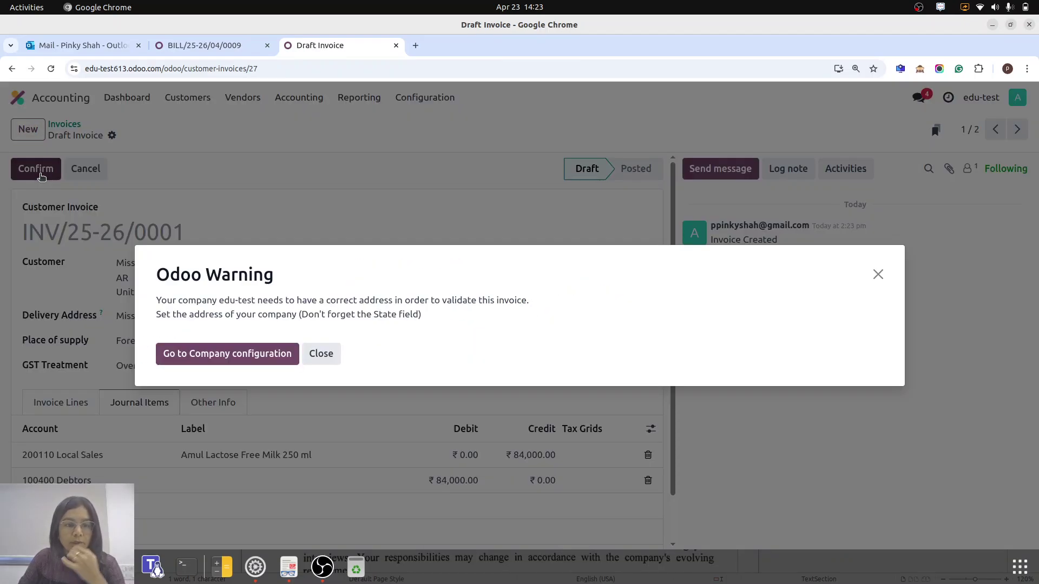
{"action": "left_click", "coordinate": [877, 275]}
Step: Open the edu-test company record, fill in its address from the first saved browser address, and save it
{"action": "left_click", "coordinate": [18, 99]}
{"action": "type", "text": "/com"}
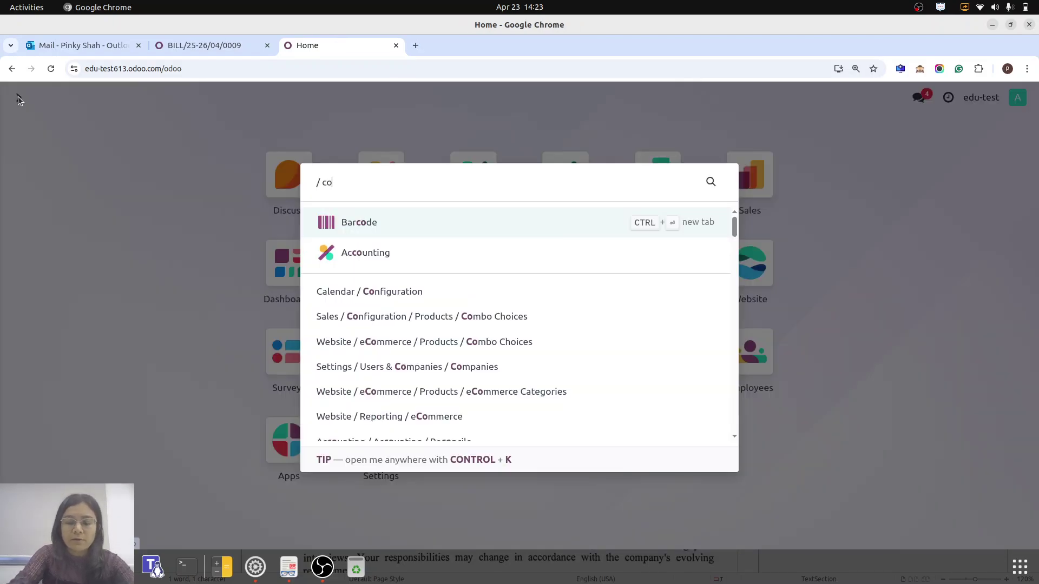
{"action": "left_click", "coordinate": [478, 270]}
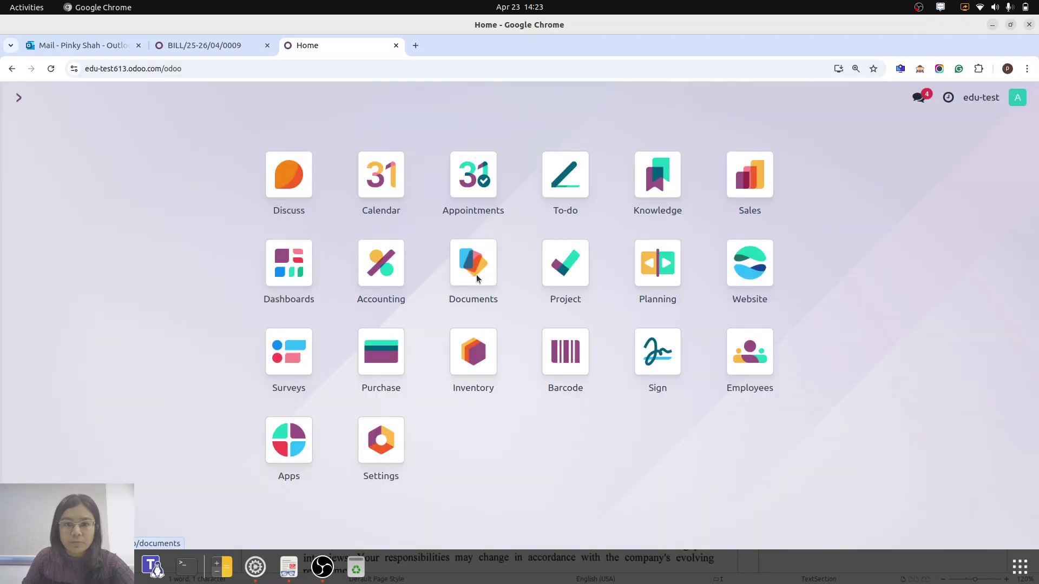
{"action": "left_click", "coordinate": [73, 192]}
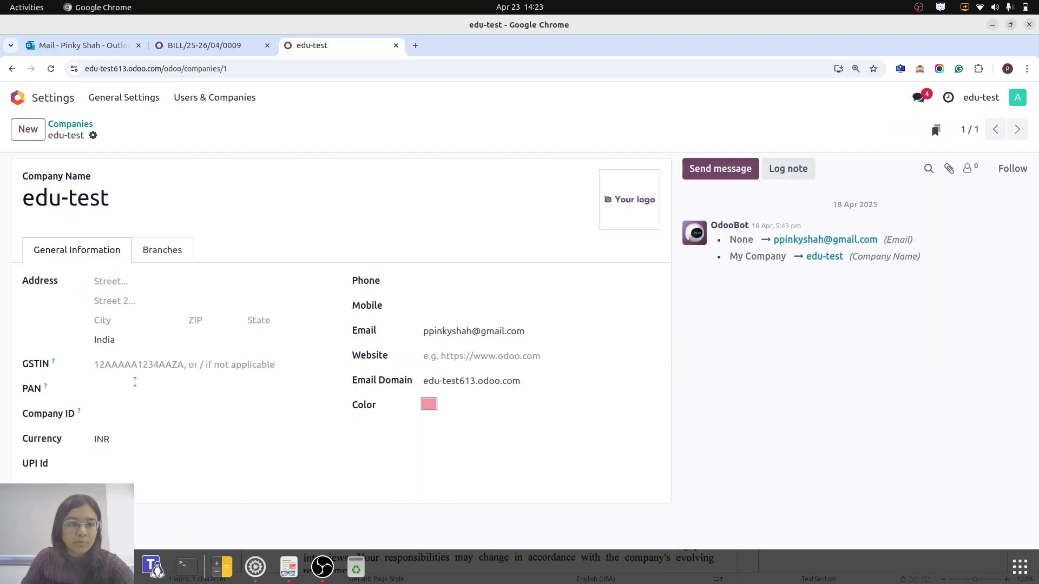
{"action": "left_click", "coordinate": [264, 320]}
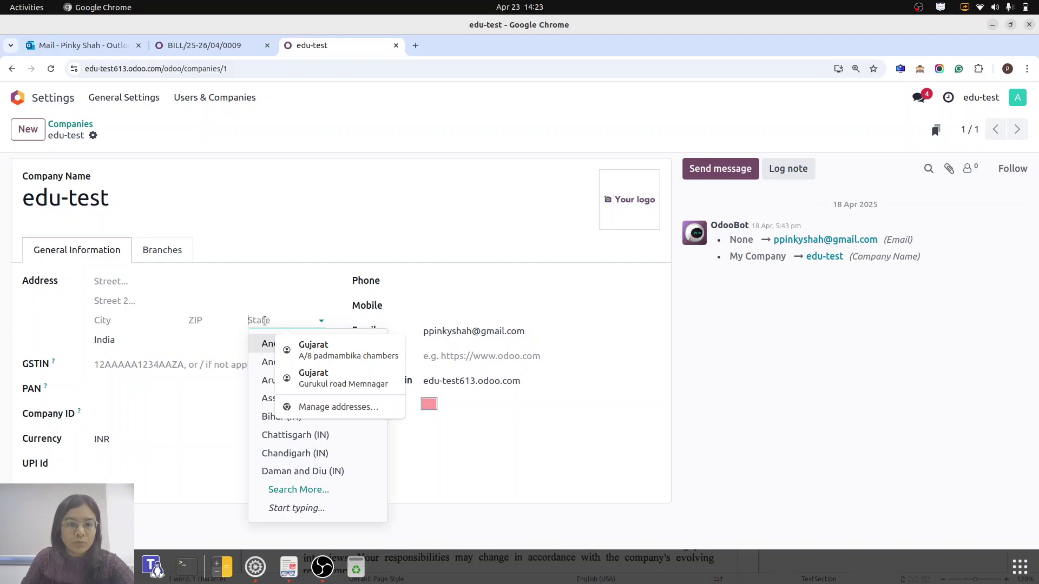
{"action": "left_click", "coordinate": [303, 342]}
{"action": "left_click", "coordinate": [115, 135]}
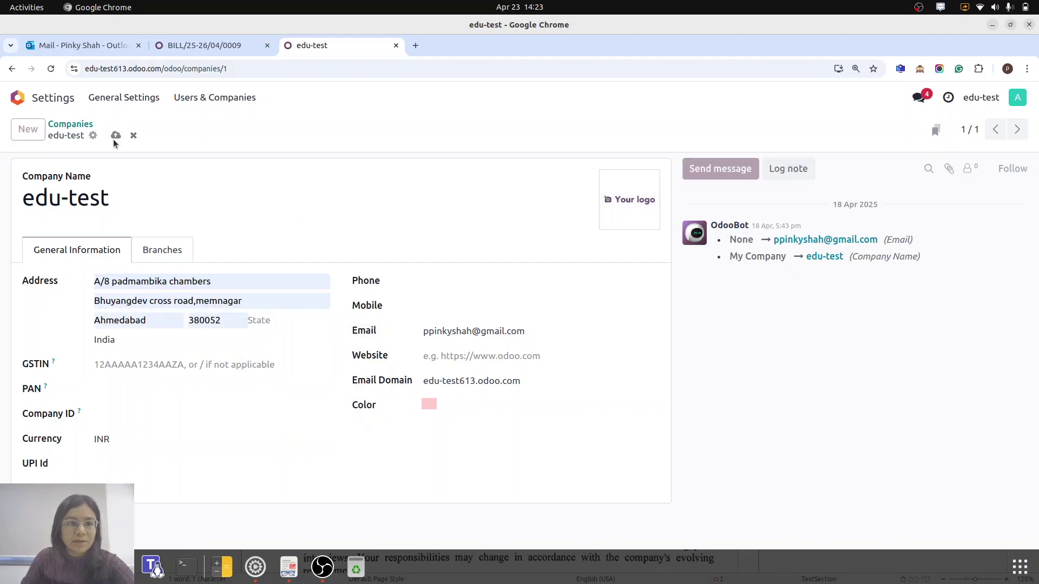
Step: Return to the customer invoices and reopen the newly created 1,000 USD draft invoice
{"action": "left_click", "coordinate": [23, 98]}
{"action": "type", "text": "in"}
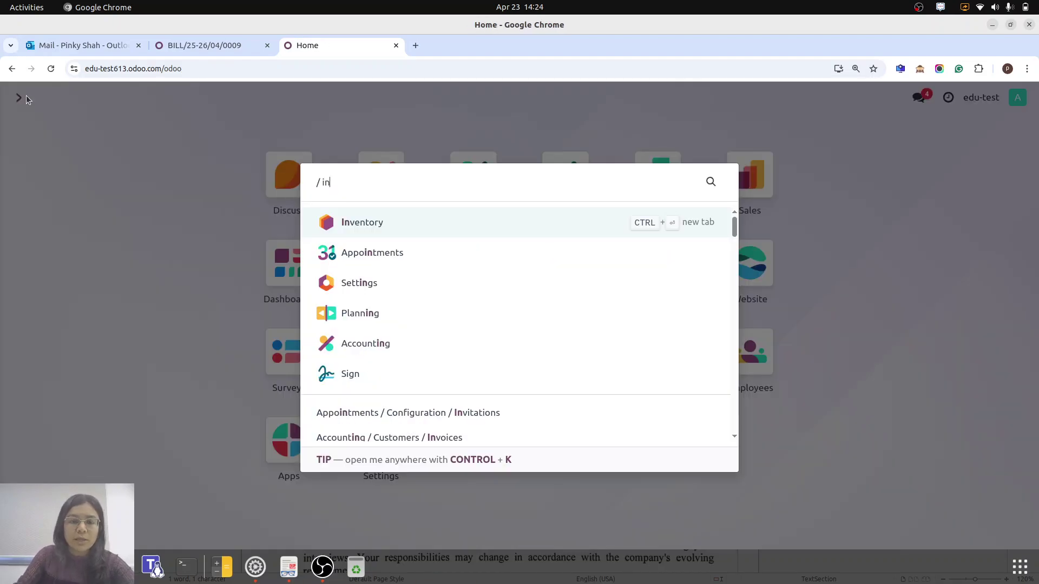
{"action": "left_click", "coordinate": [442, 437]}
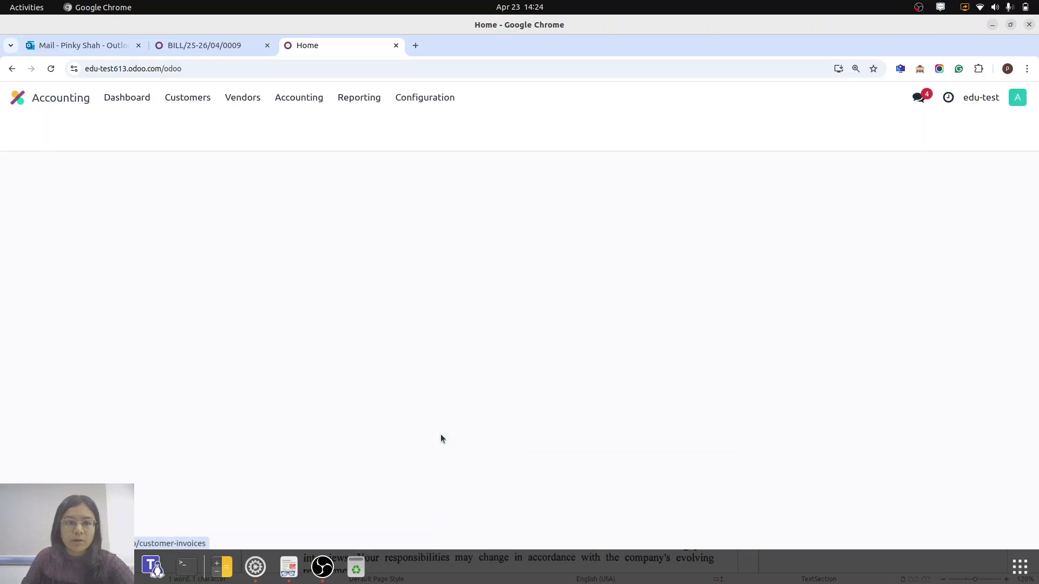
{"action": "left_click", "coordinate": [160, 185]}
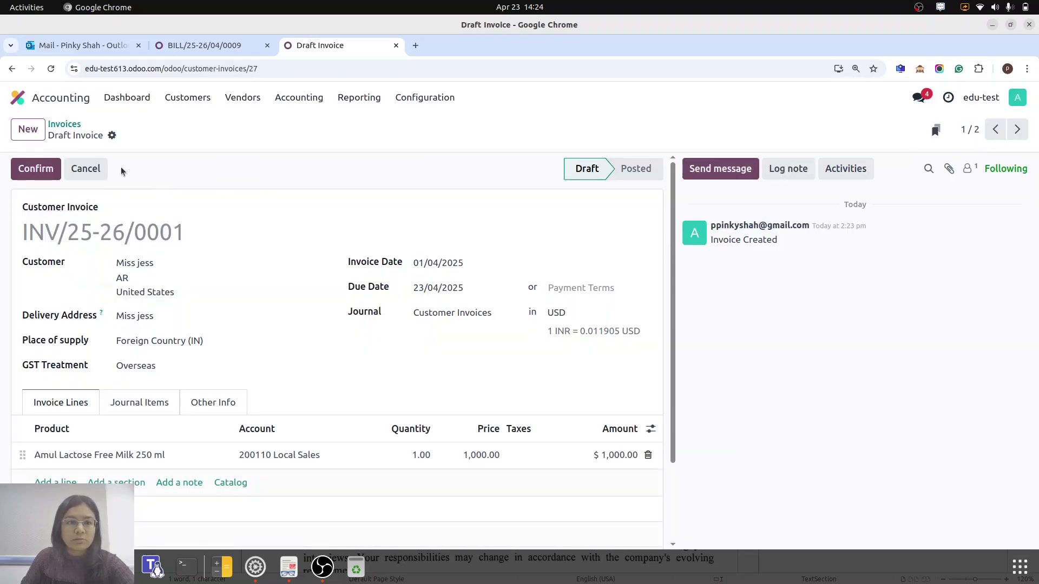
Step: Try to confirm the 1,000 USD draft customer invoice, close the warning, and open the company record
{"action": "left_click", "coordinate": [37, 170]}
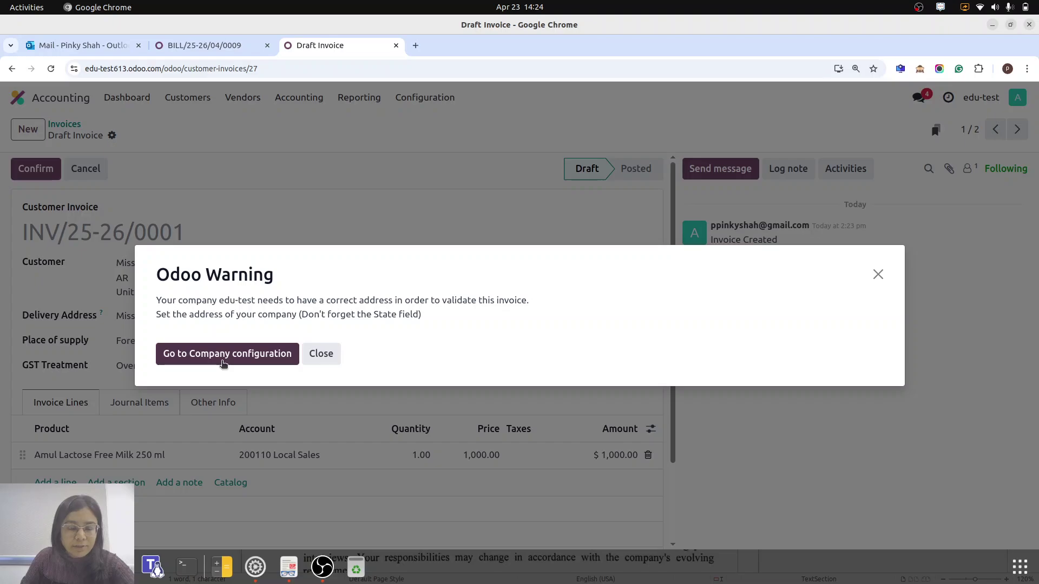
{"action": "left_click", "coordinate": [322, 355]}
{"action": "left_click", "coordinate": [17, 96]}
{"action": "type", "text": "/ co"}
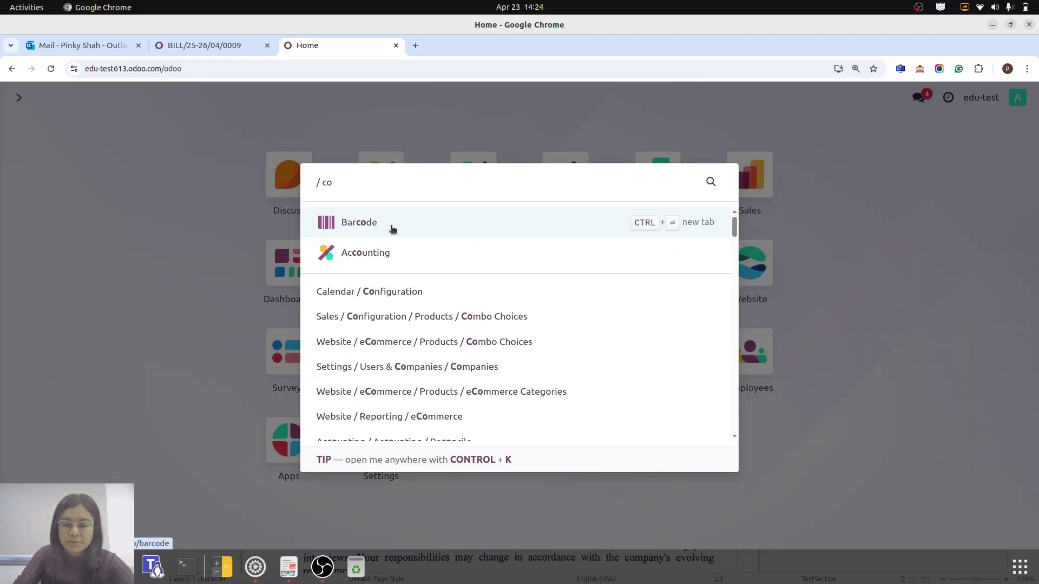
{"action": "type", "text": "m"}
{"action": "left_click", "coordinate": [484, 271]}
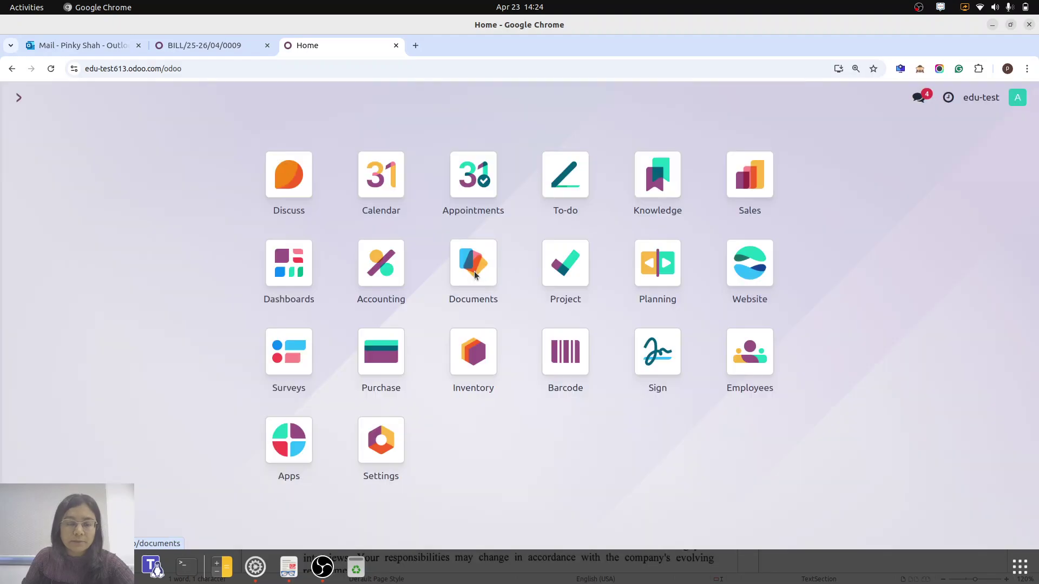
{"action": "left_click", "coordinate": [77, 204]}
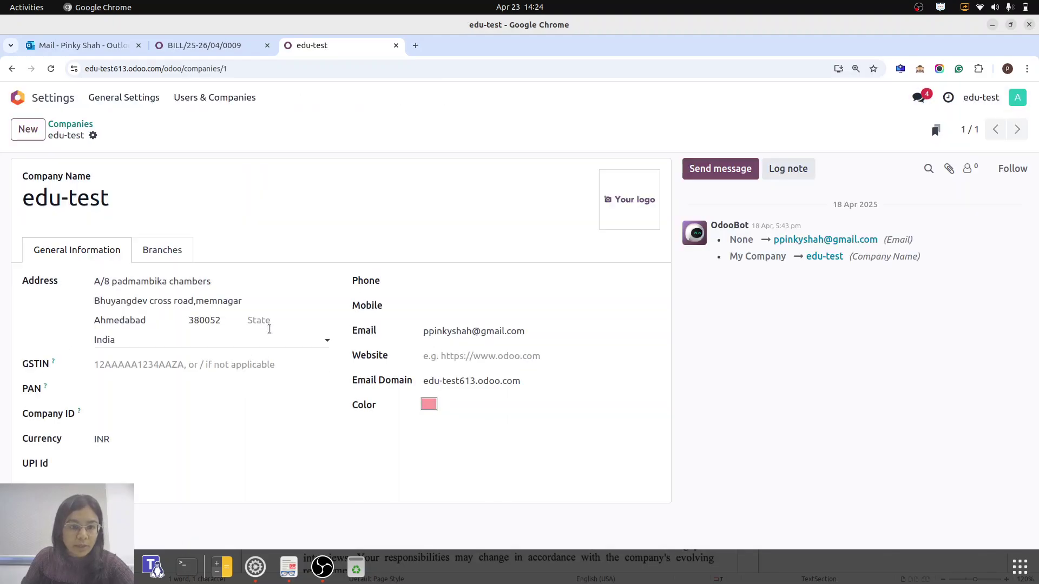
Step: Try to fill in the company's state from the saved browser address, and replace the autofilled company name with company1
{"action": "left_click", "coordinate": [271, 322]}
{"action": "left_click", "coordinate": [296, 349]}
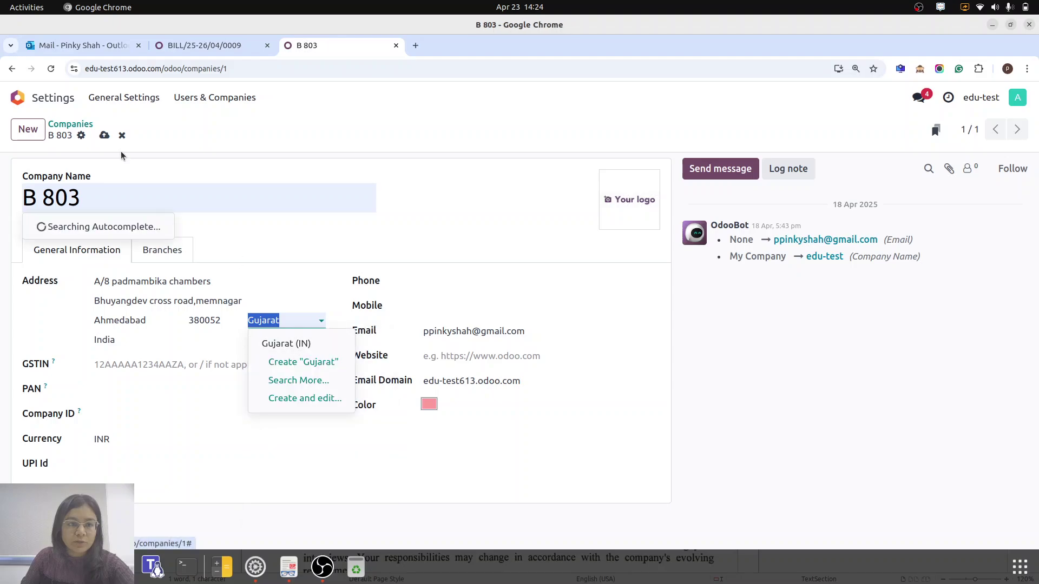
{"action": "left_click", "coordinate": [96, 195]}
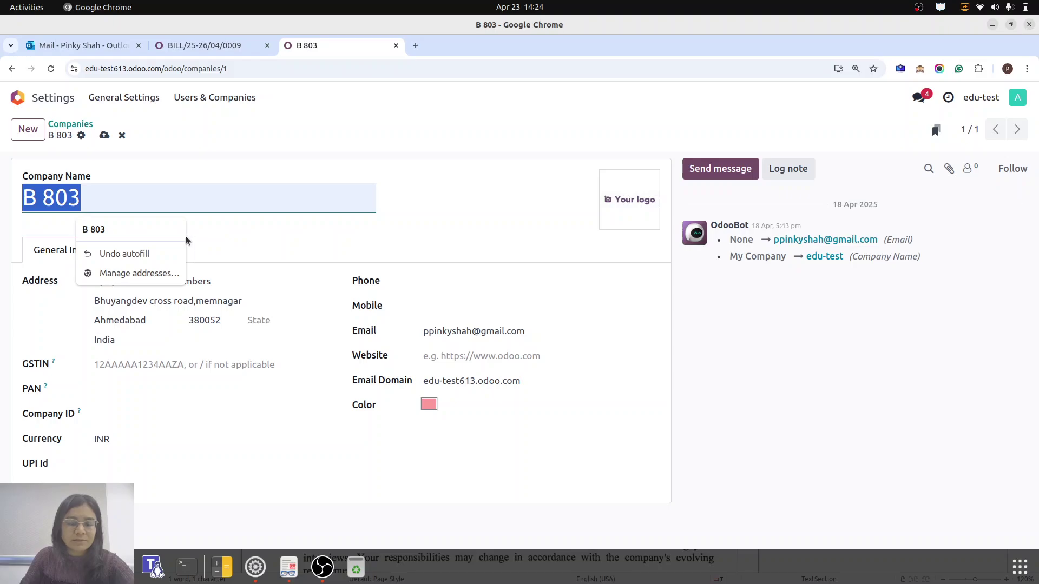
{"action": "type", "text": "com"}
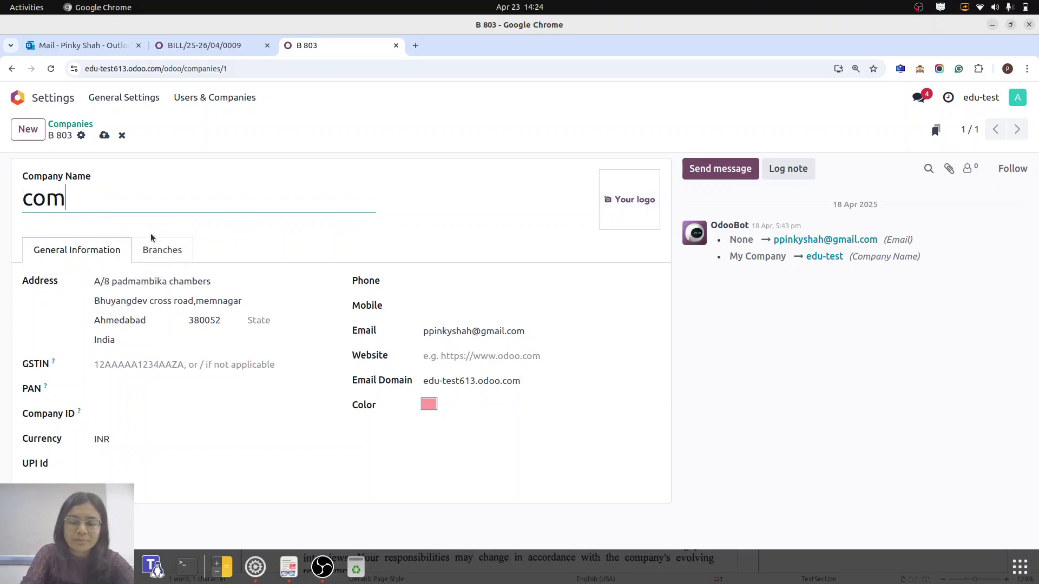
{"action": "type", "text": "pany1"}
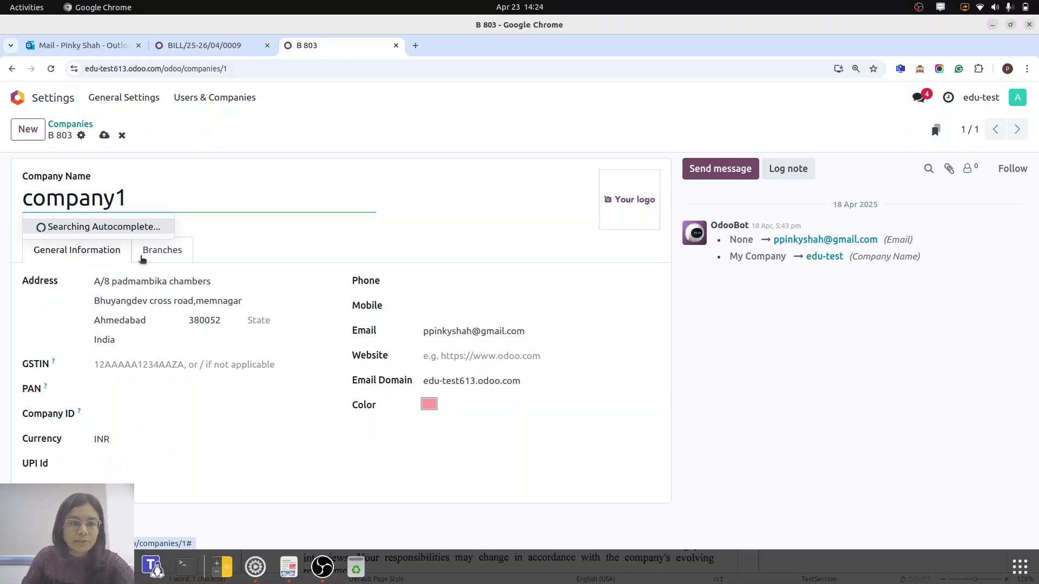
{"action": "left_click", "coordinate": [88, 142]}
Step: Try to set the company's state to Gujarat from the browser's saved suggestion, and save the record
{"action": "left_click", "coordinate": [262, 318]}
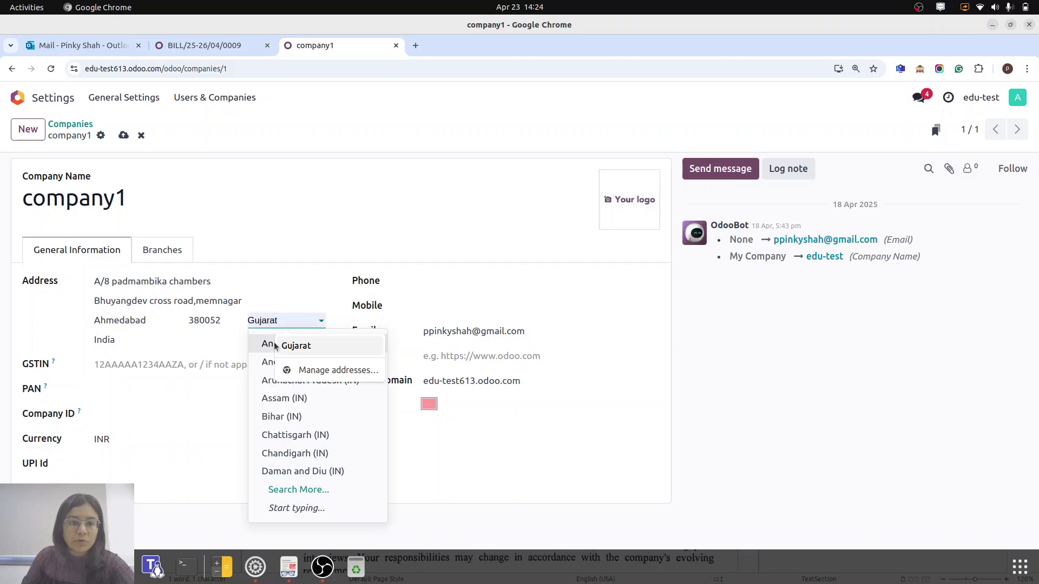
{"action": "left_click", "coordinate": [292, 345]}
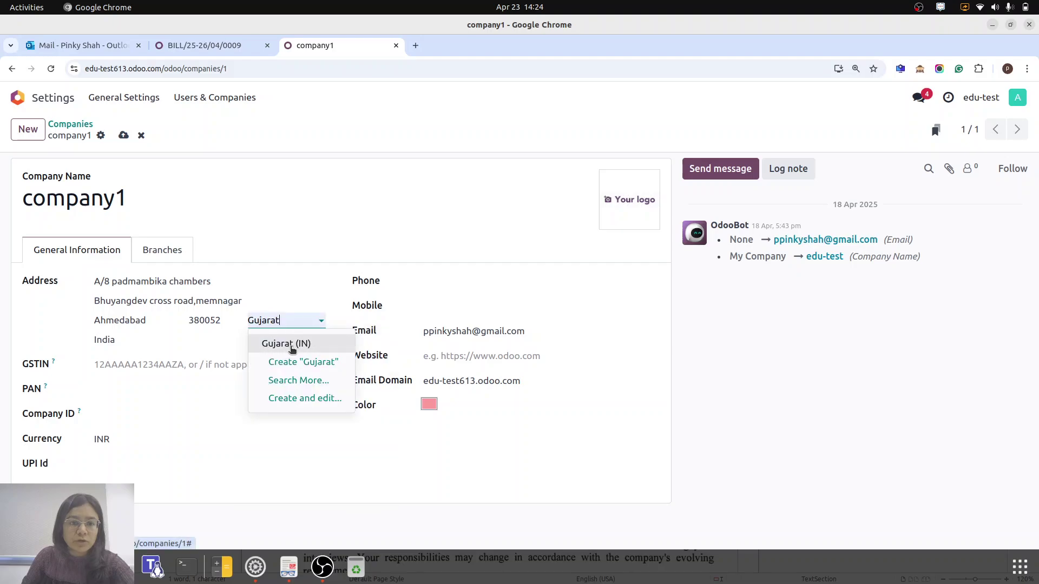
{"action": "left_click", "coordinate": [124, 136]}
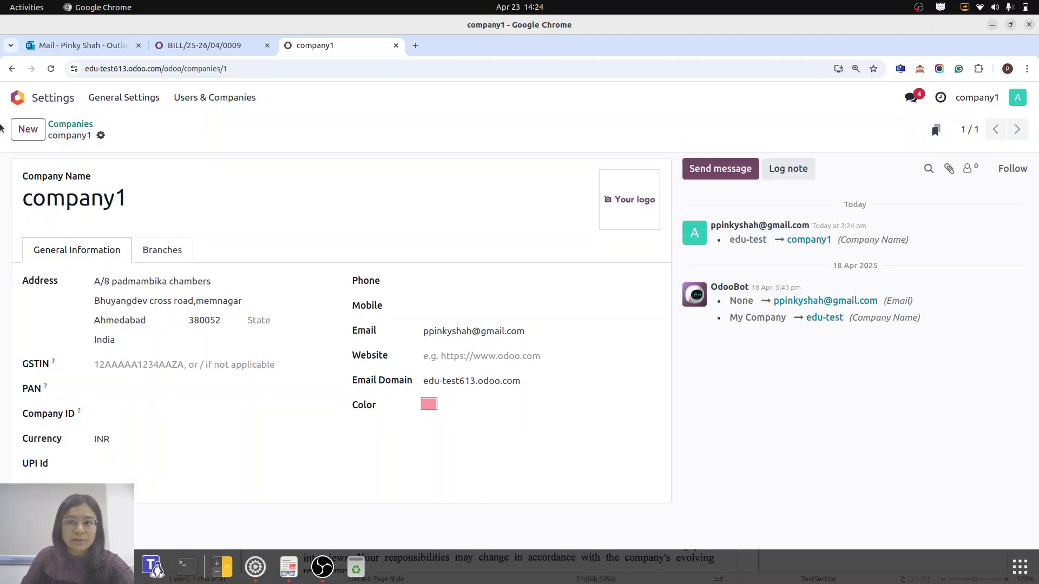
Step: Return to the customer invoices, reopen the first listed 1,000 USD draft, and try again to confirm it
{"action": "left_click", "coordinate": [18, 97]}
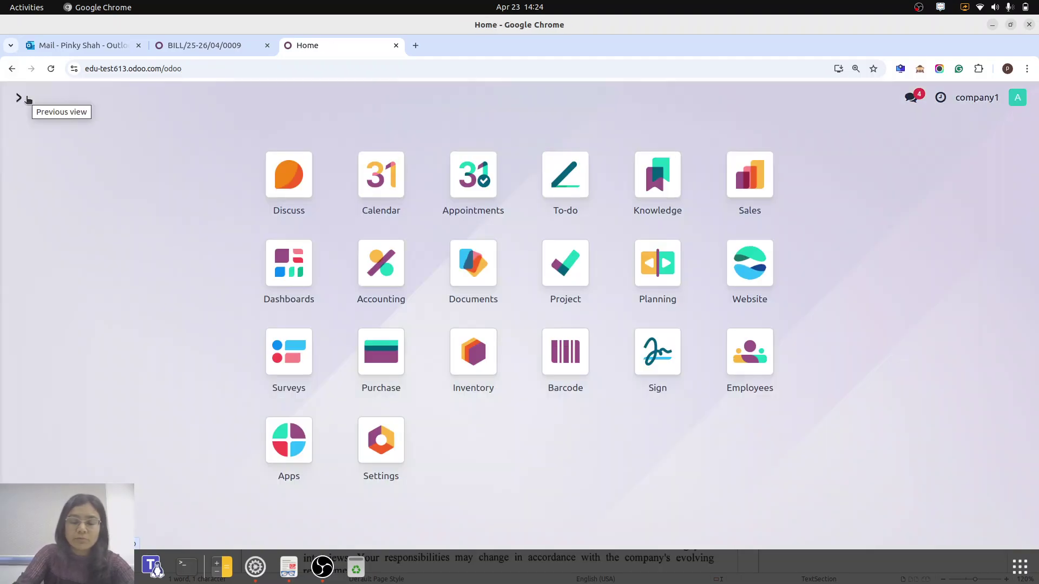
{"action": "type", "text": "inv"}
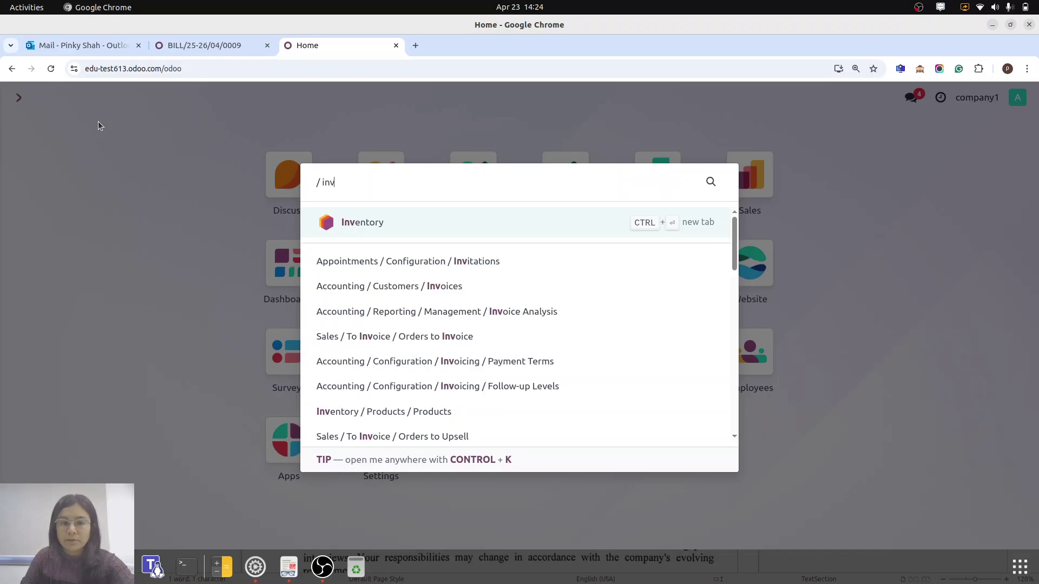
{"action": "left_click", "coordinate": [456, 285]}
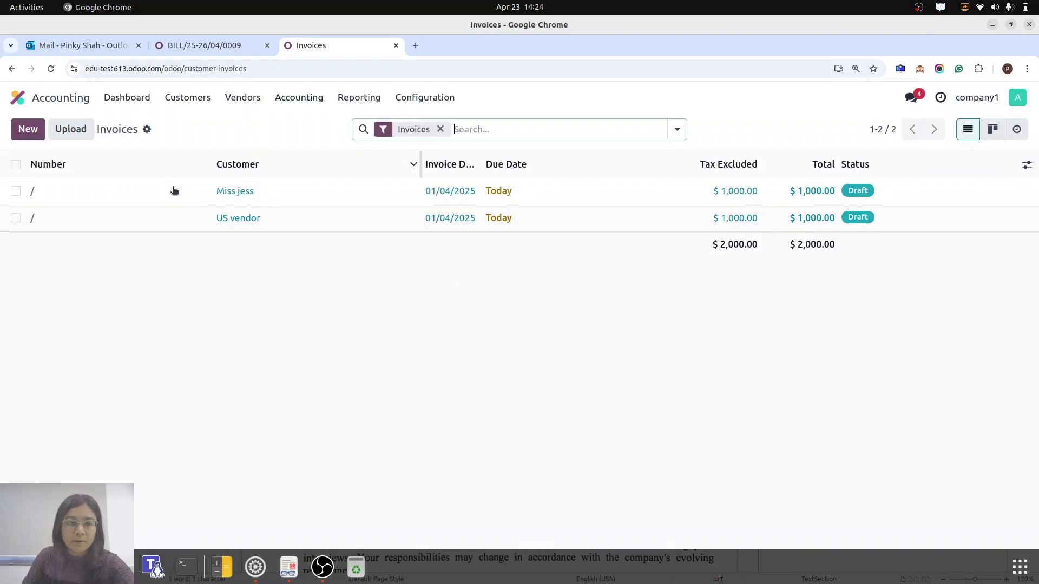
{"action": "left_click", "coordinate": [171, 192]}
{"action": "left_click", "coordinate": [31, 170]}
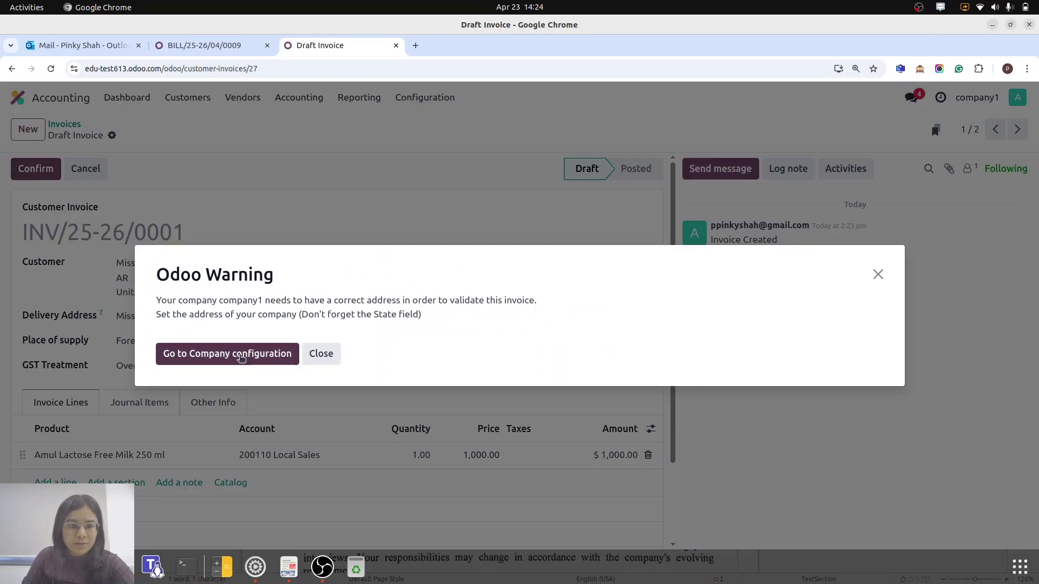
Step: Dismiss the address warning and reopen the company1 record from the companies list
{"action": "left_click", "coordinate": [323, 360]}
{"action": "left_click", "coordinate": [16, 97]}
{"action": "type", "text": "com"}
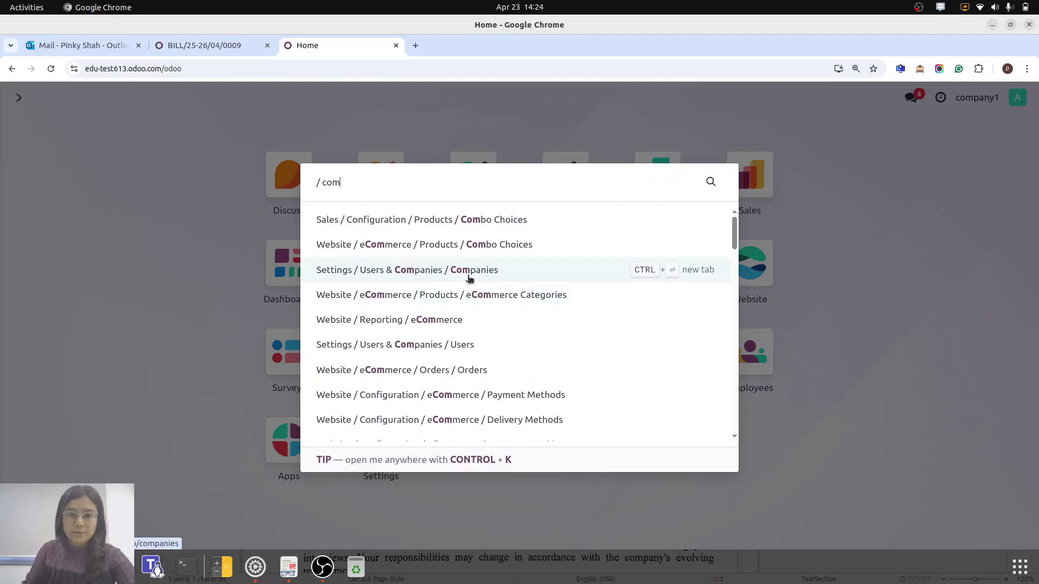
{"action": "left_click", "coordinate": [467, 279]}
{"action": "left_click", "coordinate": [143, 198]}
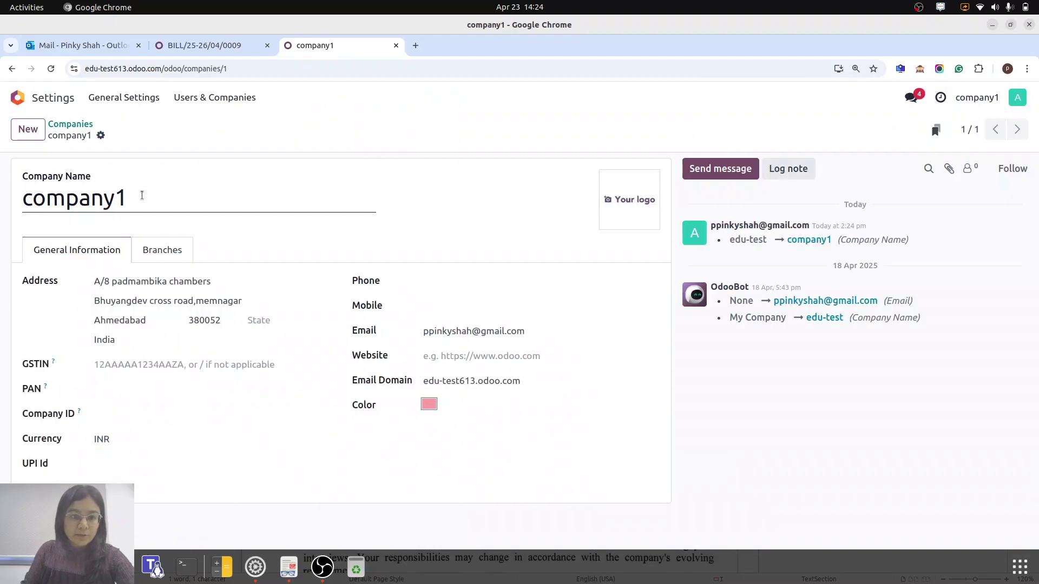
Step: Autofill the company from the saved browser address, select Gujarat (IN) as its state, save it, and reopen the record to check
{"action": "left_click", "coordinate": [273, 321]}
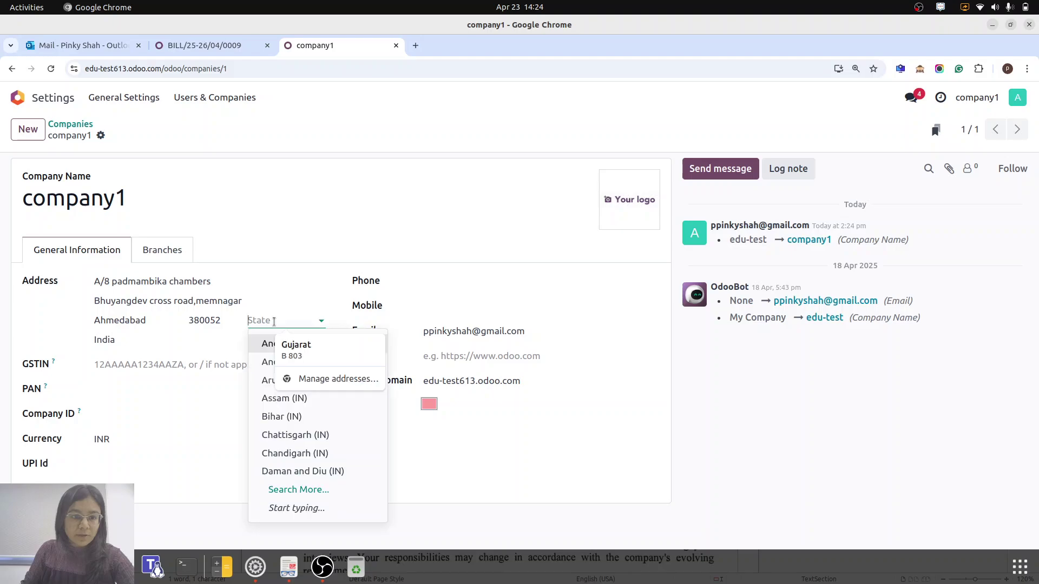
{"action": "left_click", "coordinate": [295, 346]}
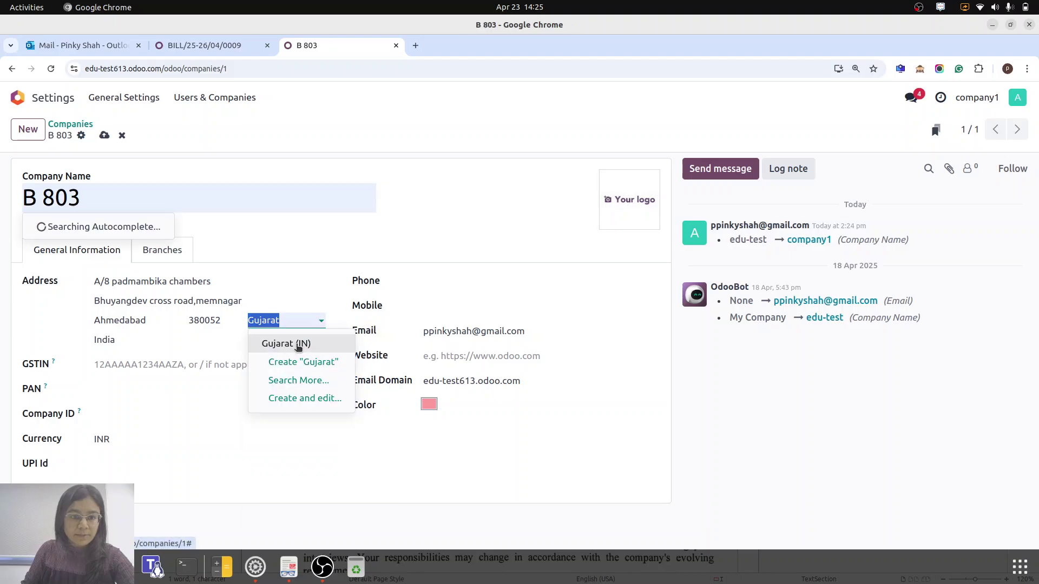
{"action": "left_click", "coordinate": [306, 345]}
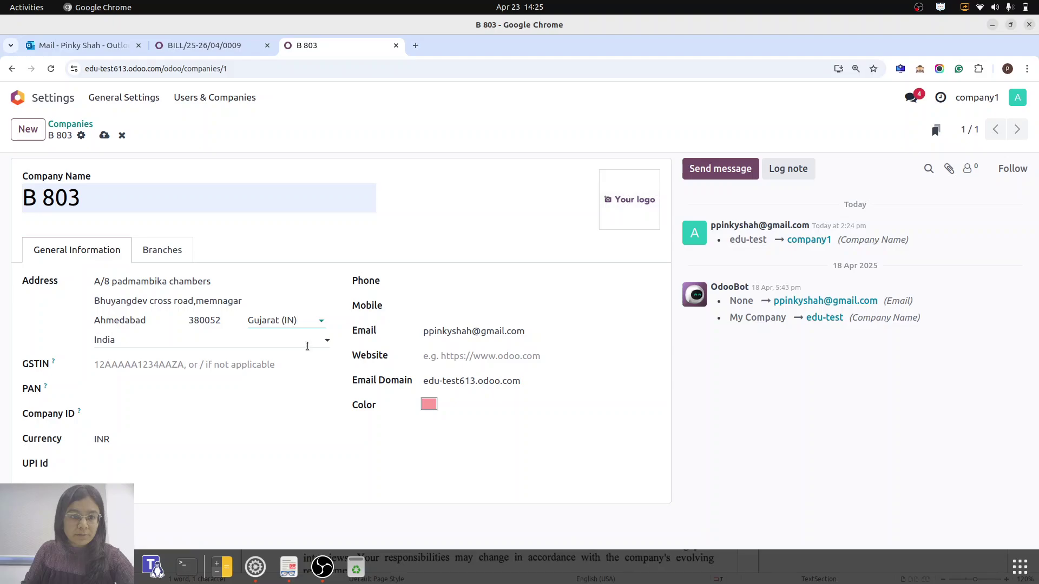
{"action": "left_click", "coordinate": [105, 135]}
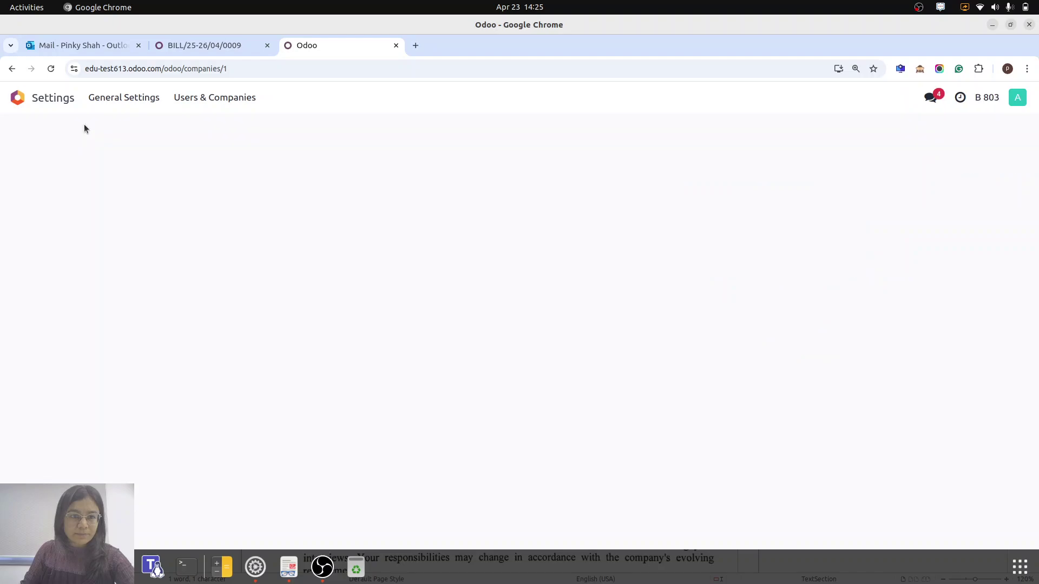
{"action": "left_click", "coordinate": [76, 130]}
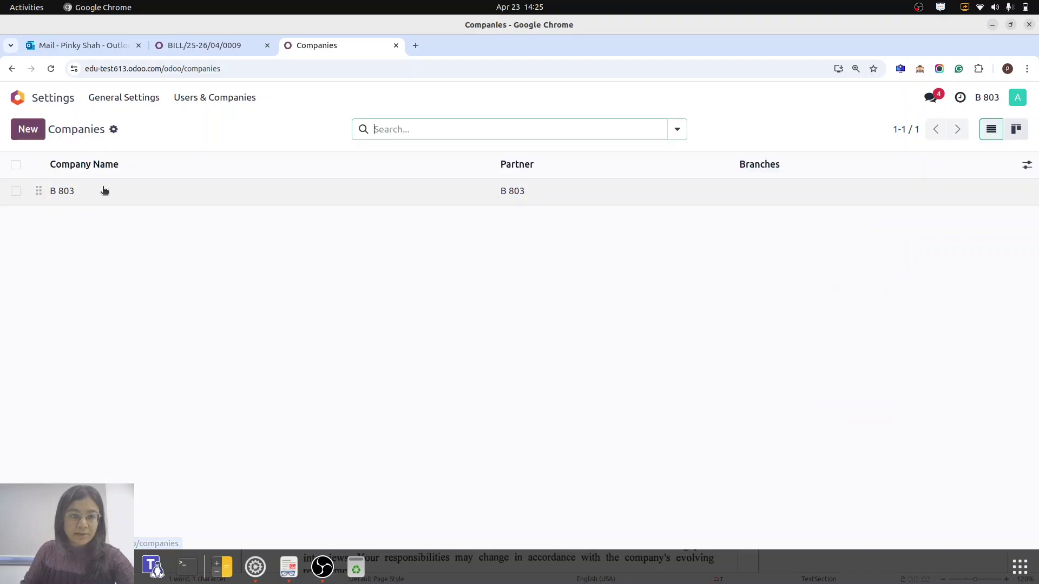
{"action": "left_click", "coordinate": [111, 193]}
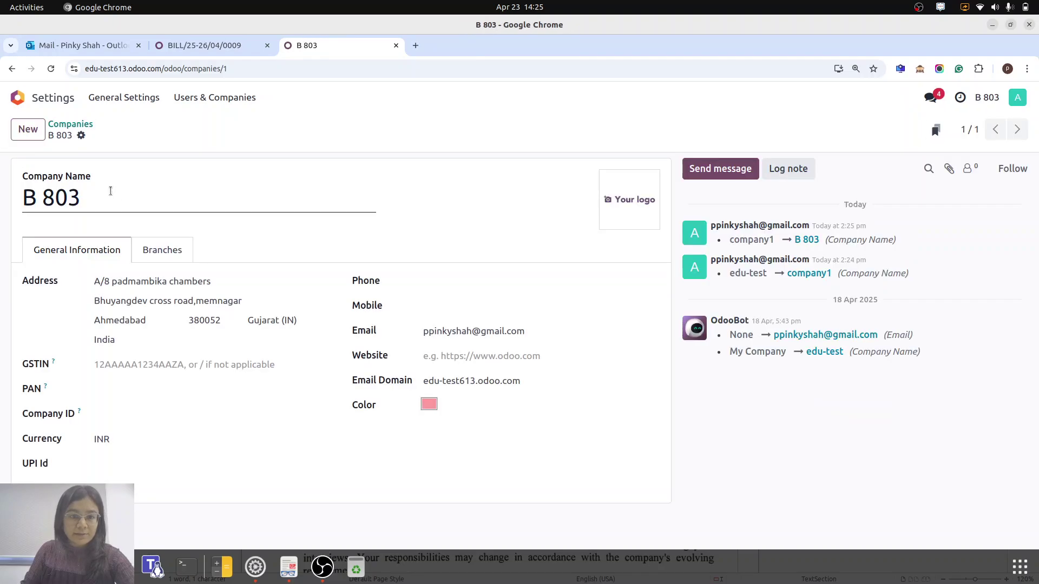
Step: Reopen the first listed 1,000 USD draft in the customer invoices and confirm it
{"action": "left_click", "coordinate": [17, 101]}
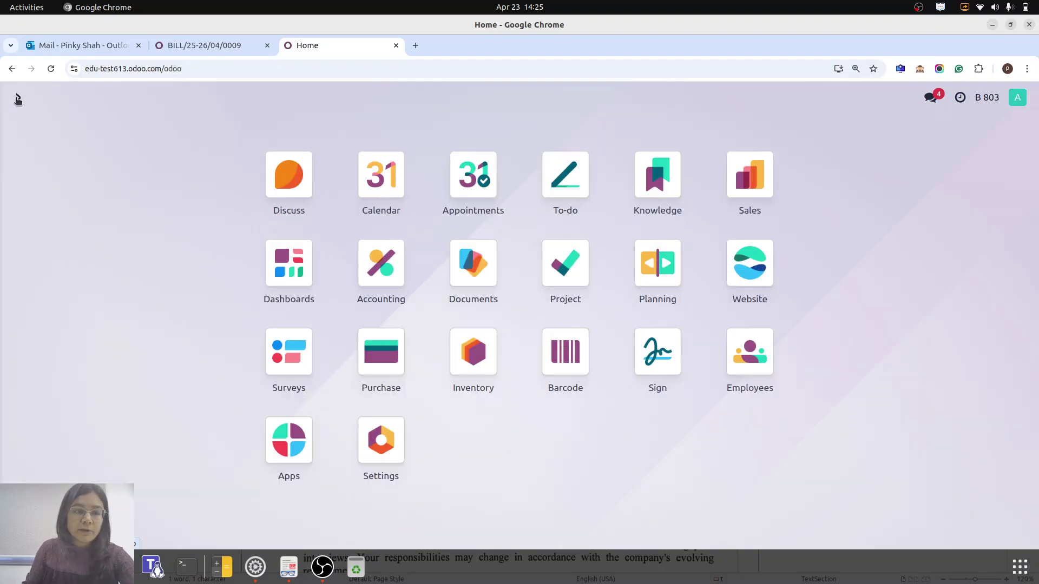
{"action": "type", "text": "inv"}
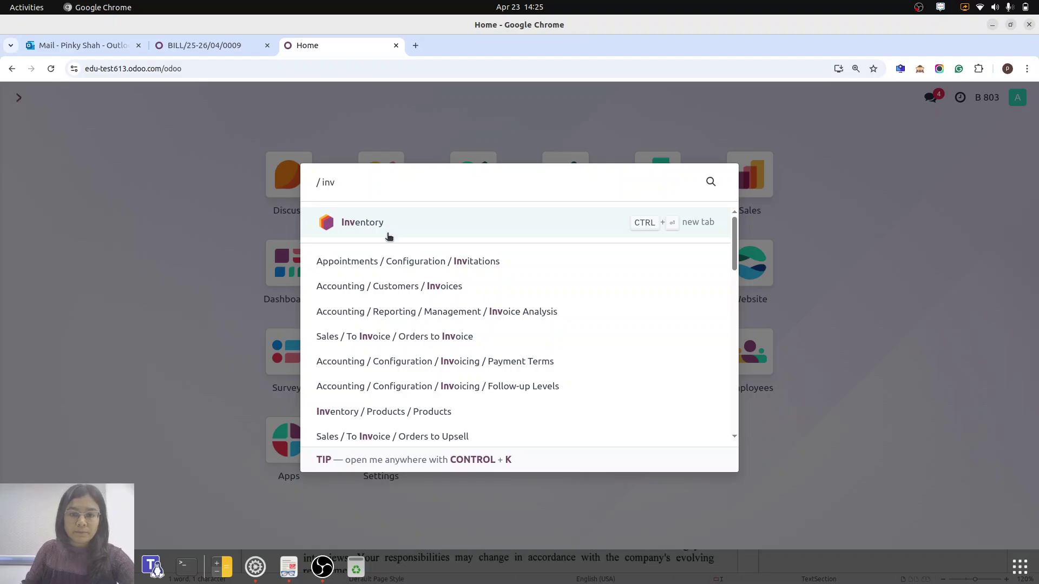
{"action": "left_click", "coordinate": [433, 286]}
{"action": "left_click", "coordinate": [164, 190]}
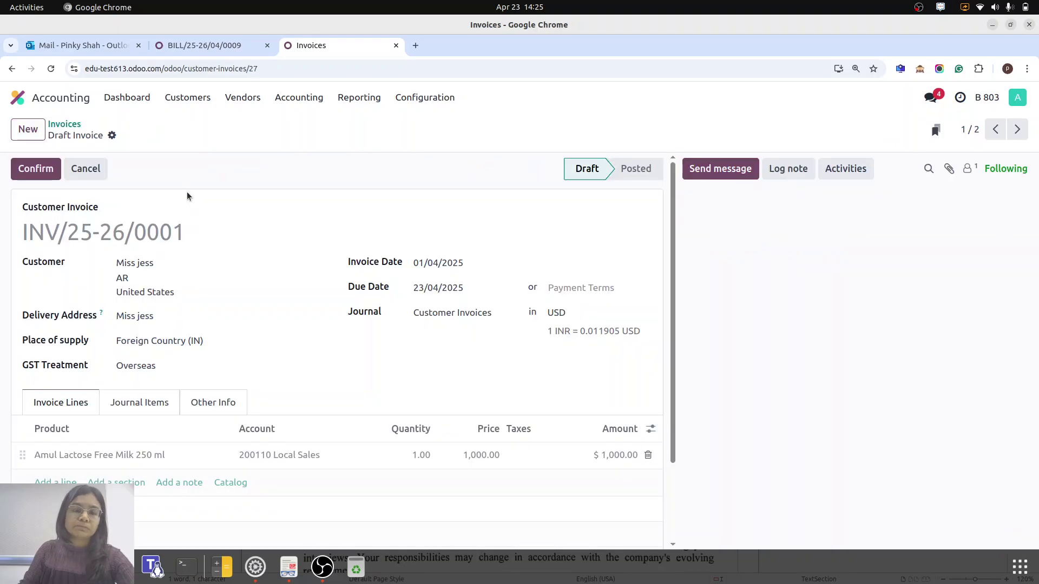
{"action": "left_click", "coordinate": [36, 172]}
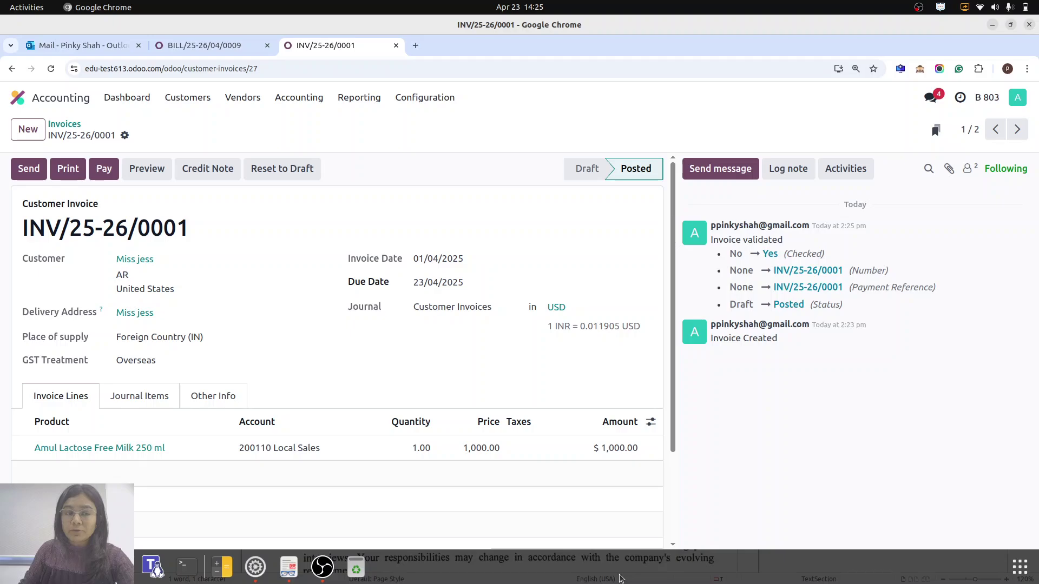
Step: Go to the Accounting dashboard and open the Bank journal's transactions in the kanban reconciliation view
{"action": "left_click", "coordinate": [18, 97]}
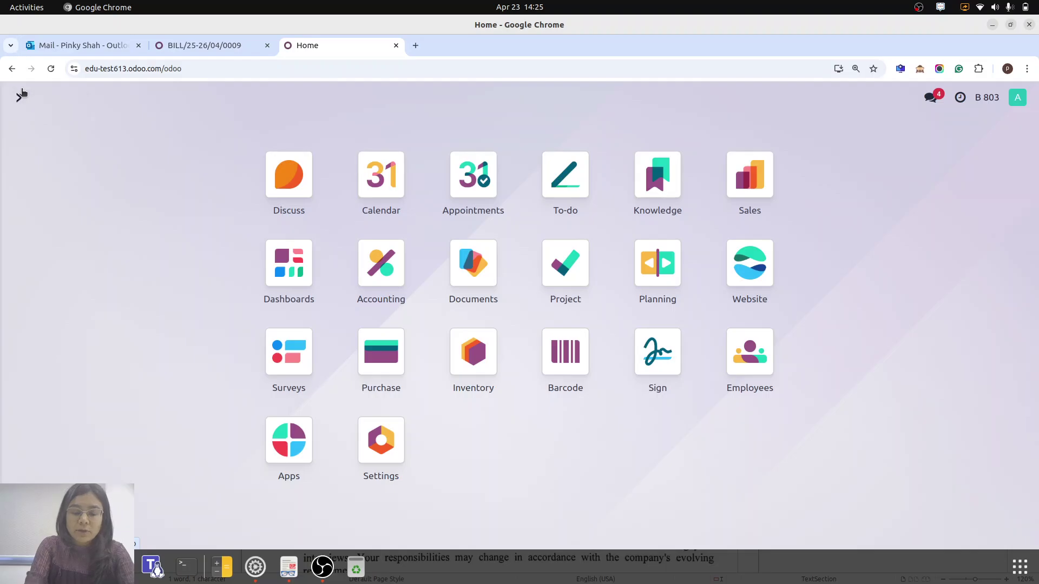
{"action": "type", "text": "das"}
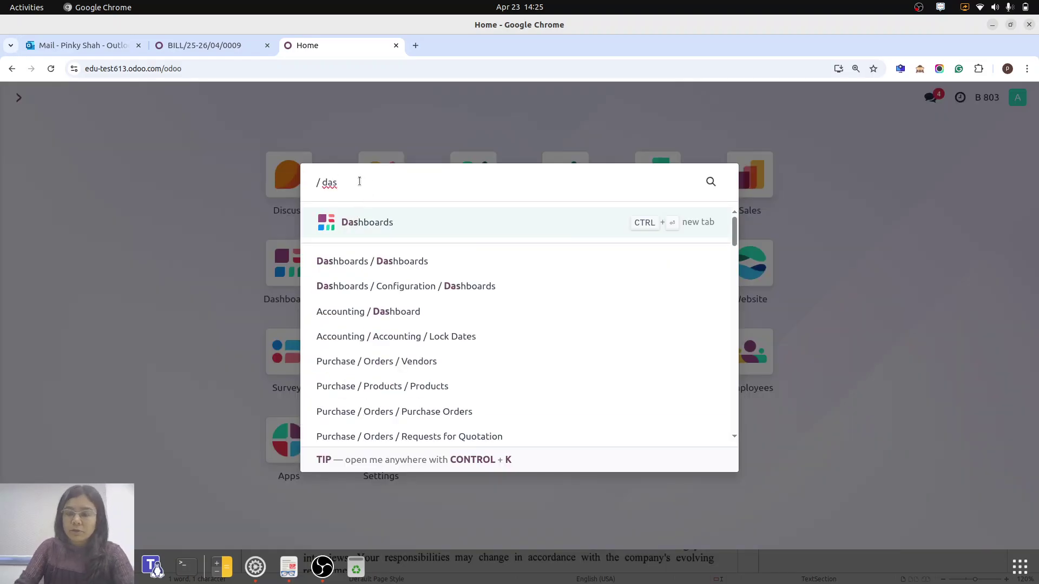
{"action": "key", "text": "BackSpace"}
{"action": "key", "text": "BackSpace"}
{"action": "key", "text": "BackSpace"}
{"action": "type", "text": "acc"}
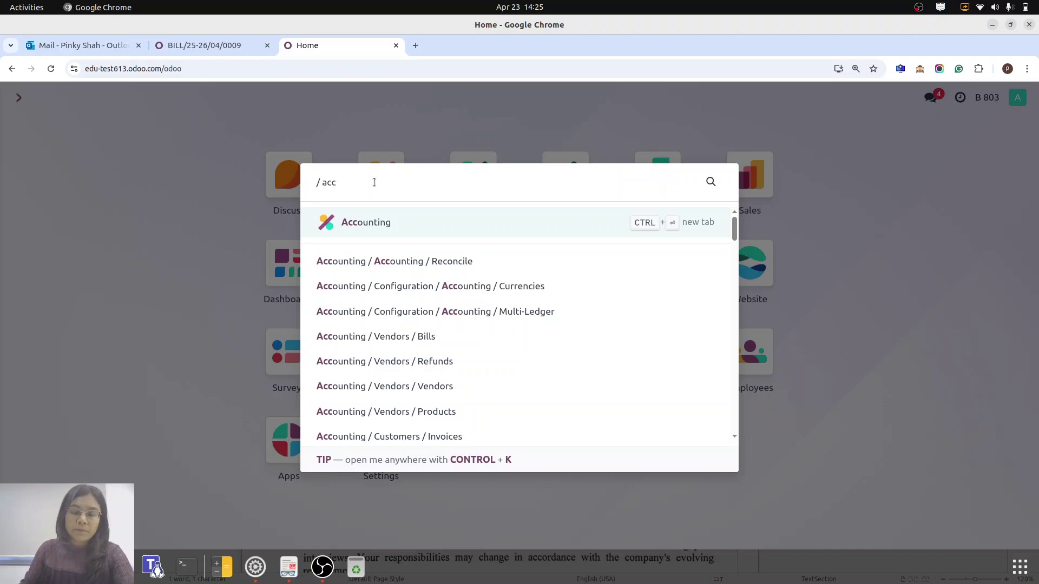
{"action": "left_click", "coordinate": [386, 218]}
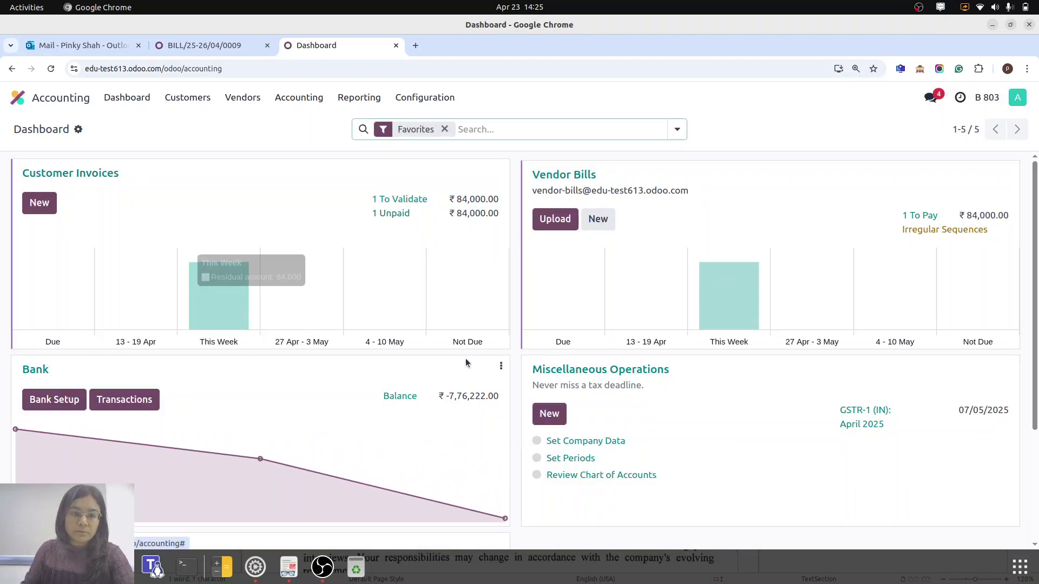
{"action": "left_click", "coordinate": [500, 363]}
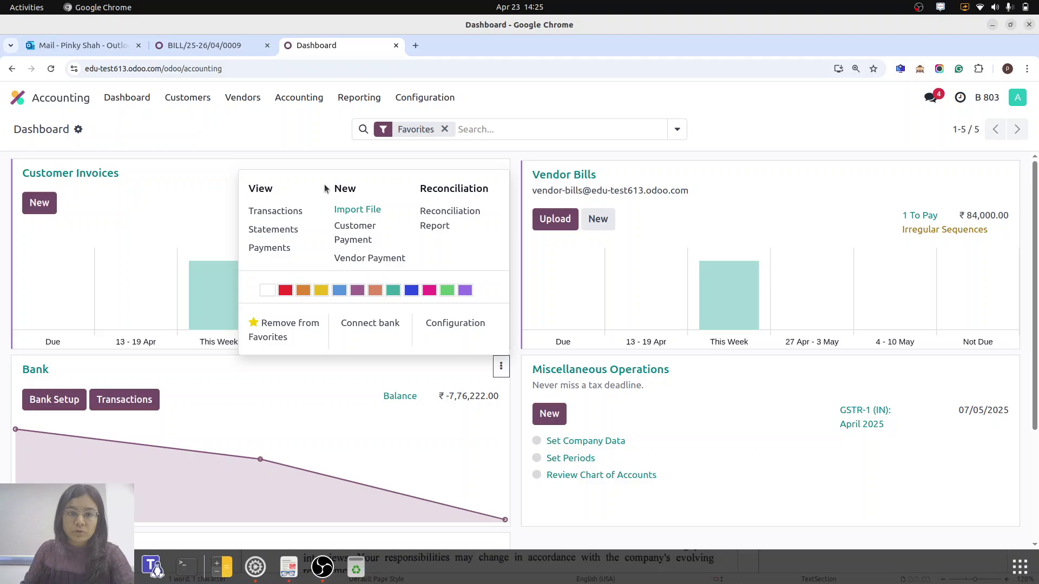
{"action": "left_click", "coordinate": [295, 211]}
{"action": "left_click", "coordinate": [1016, 131]}
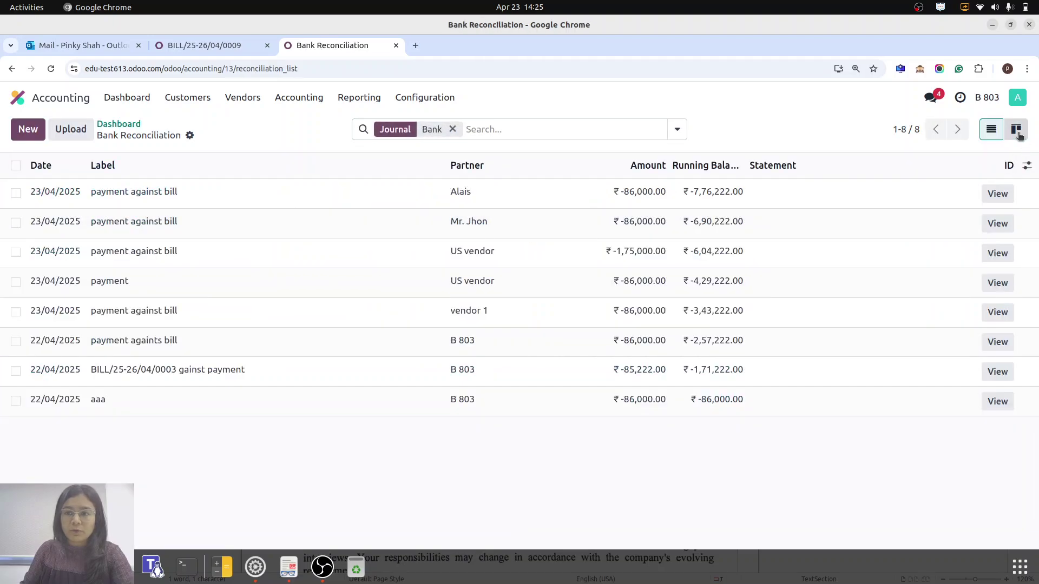
Step: Add a bank transaction of ₹ 86,000 for the confirmed USD invoice's customer, with the memo "pyment received"
{"action": "left_click", "coordinate": [24, 132]}
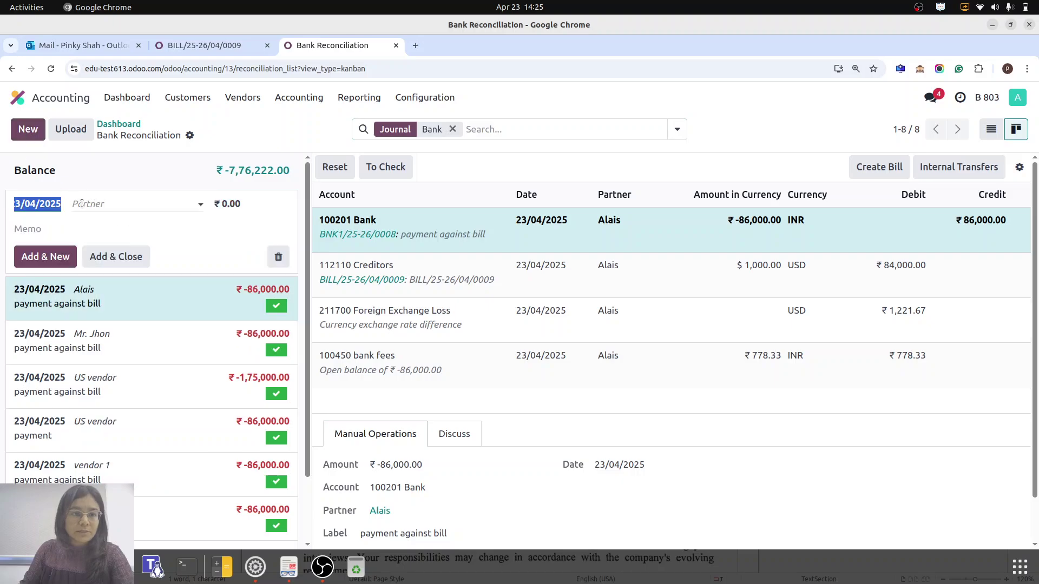
{"action": "left_click", "coordinate": [91, 203]}
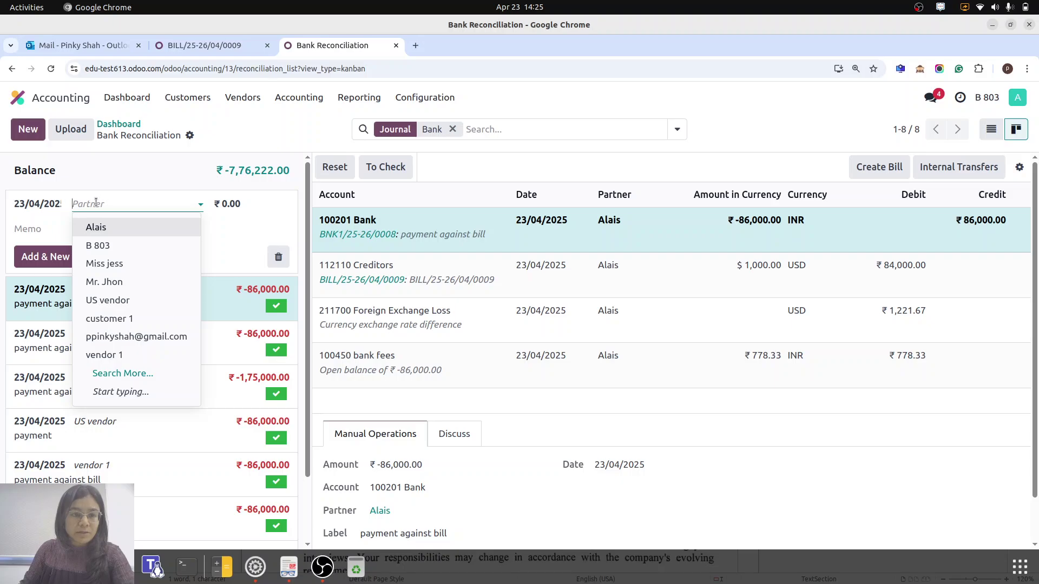
{"action": "left_click", "coordinate": [110, 264]}
{"action": "left_click", "coordinate": [258, 206]}
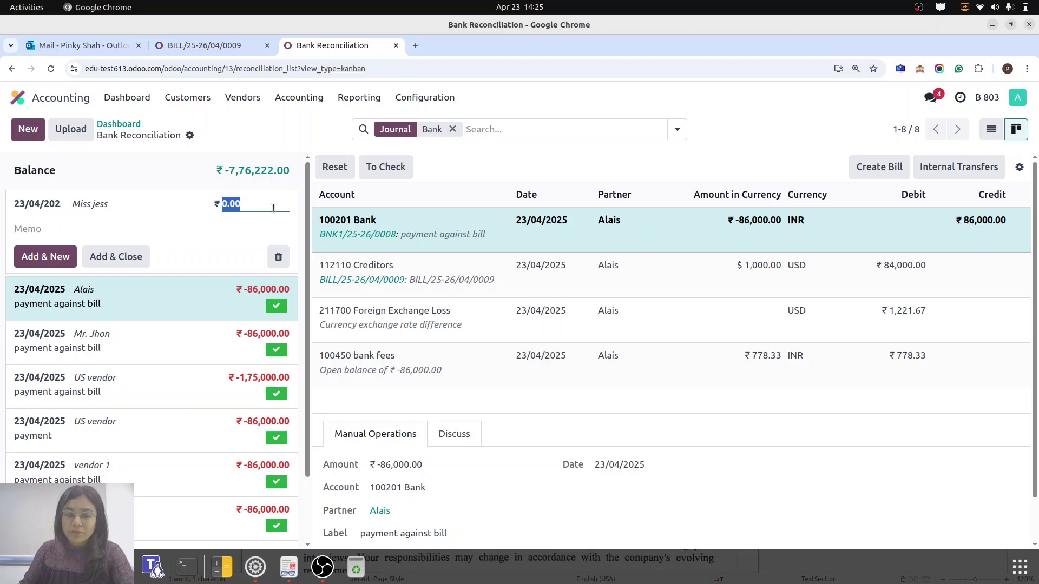
{"action": "type", "text": "86000"}
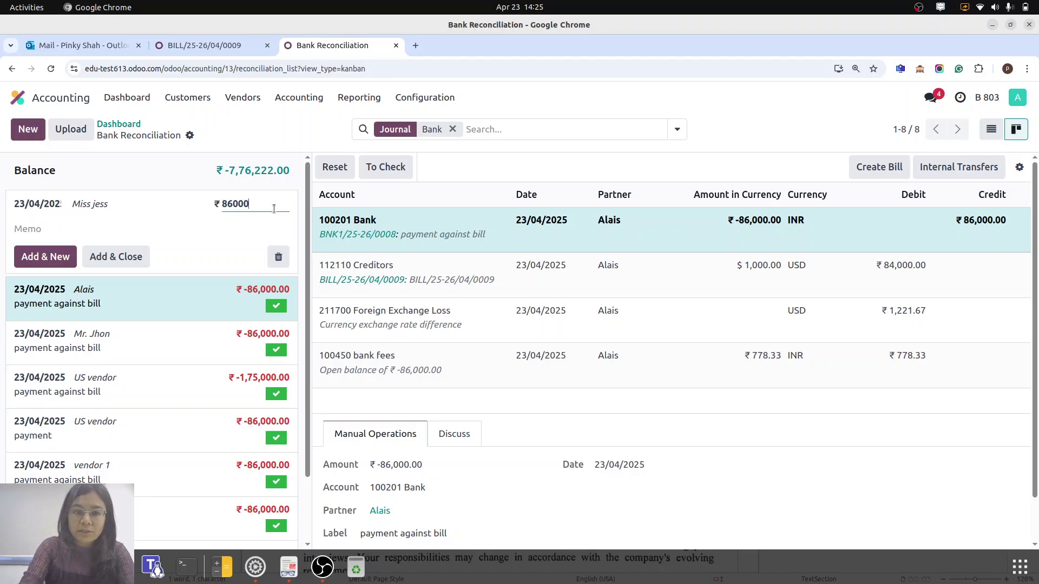
{"action": "left_click", "coordinate": [28, 227]}
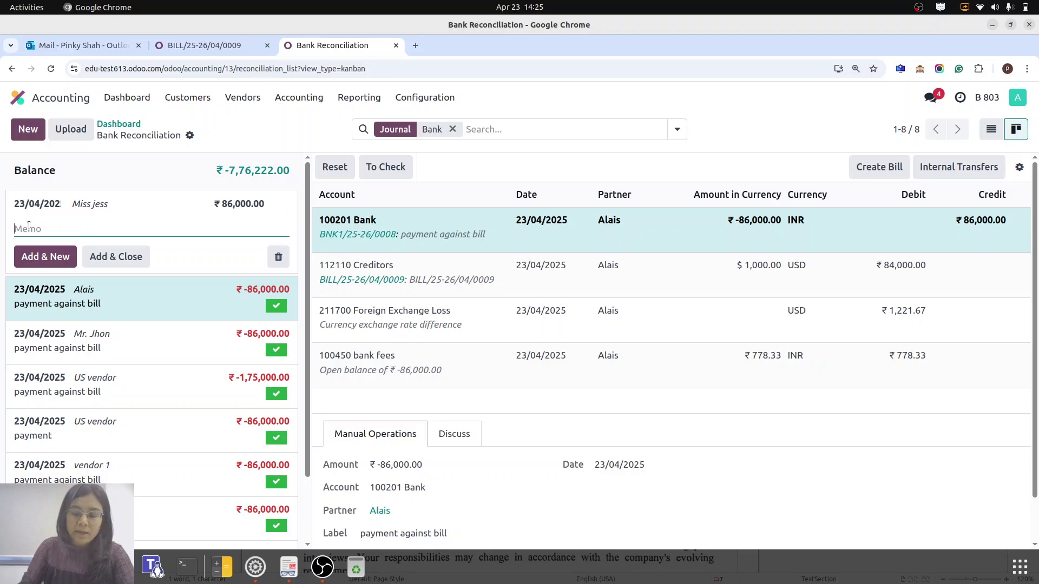
{"action": "type", "text": "pa"}
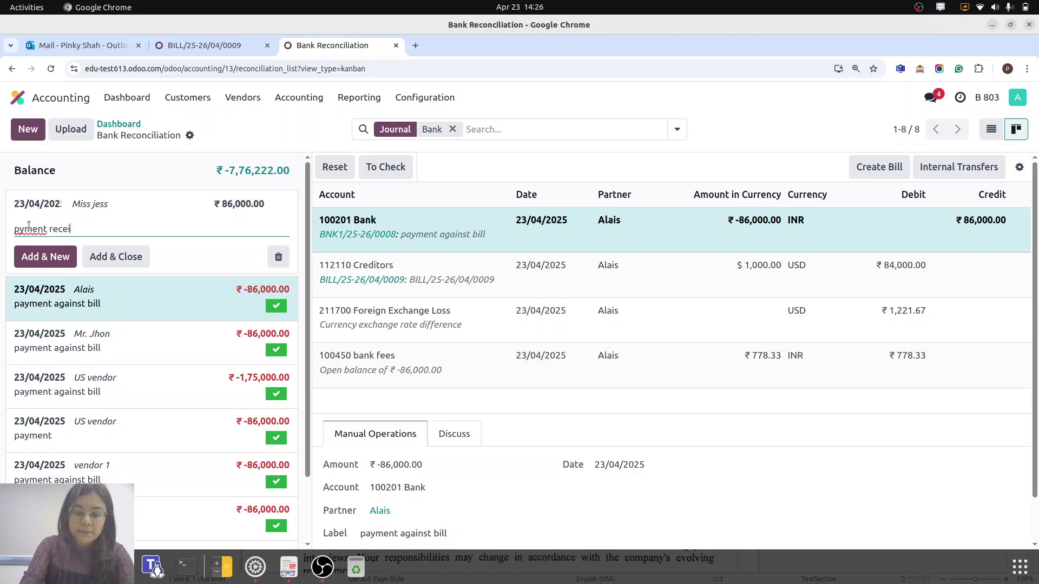
{"action": "left_click", "coordinate": [102, 261]}
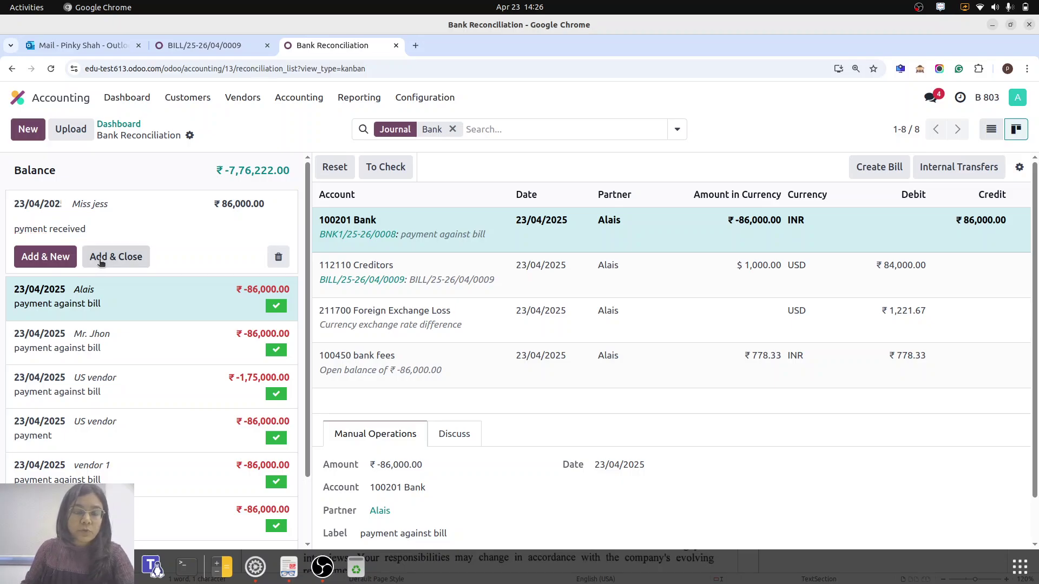
Step: Match the new receipt with invoice INV/25-26/0001 and assign its remaining open balance to the account 100450 bank fees
{"action": "left_click", "coordinate": [100, 208]}
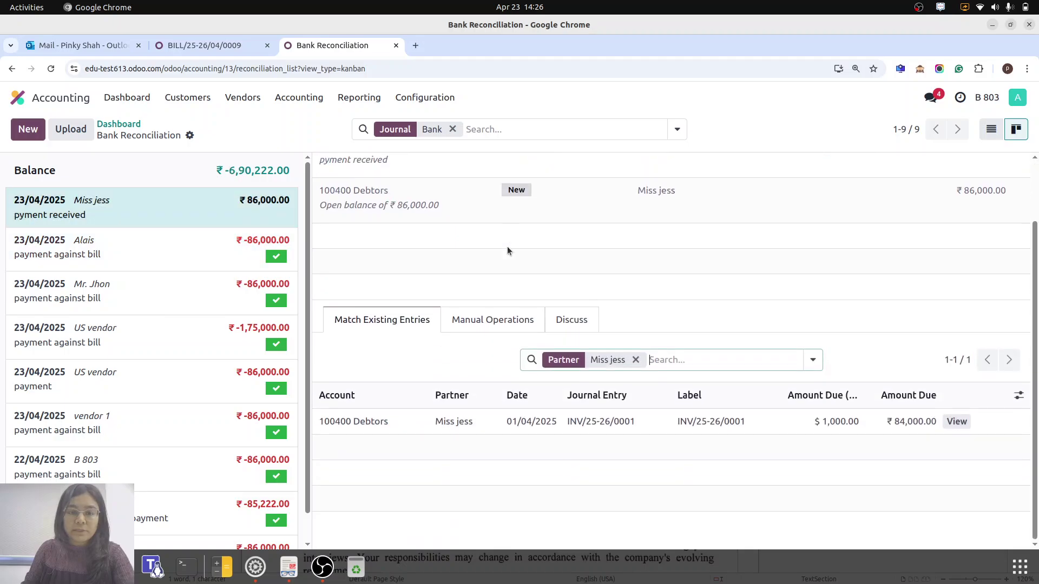
{"action": "left_click", "coordinate": [399, 421]}
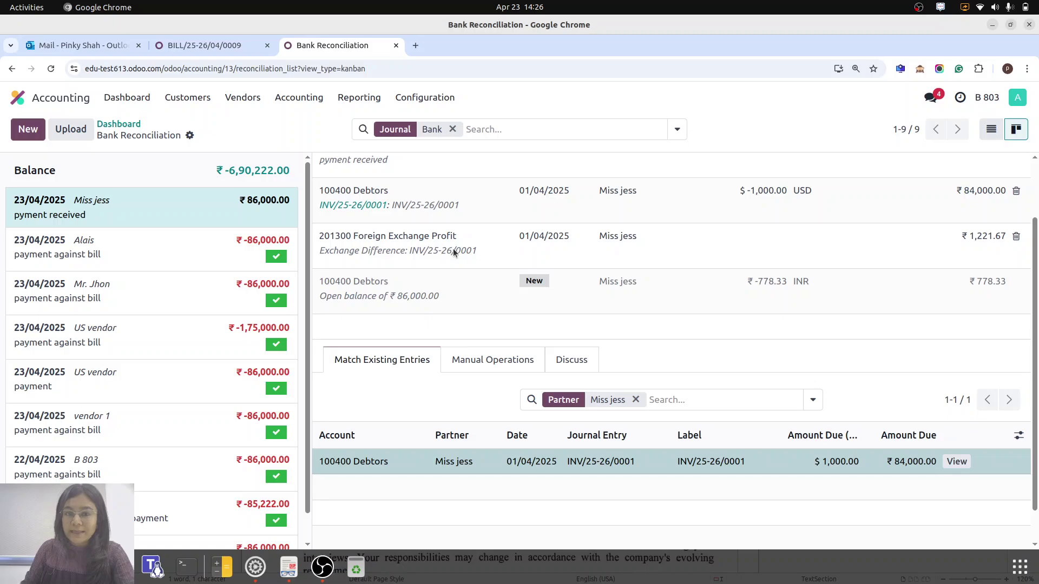
{"action": "left_click", "coordinate": [406, 293]}
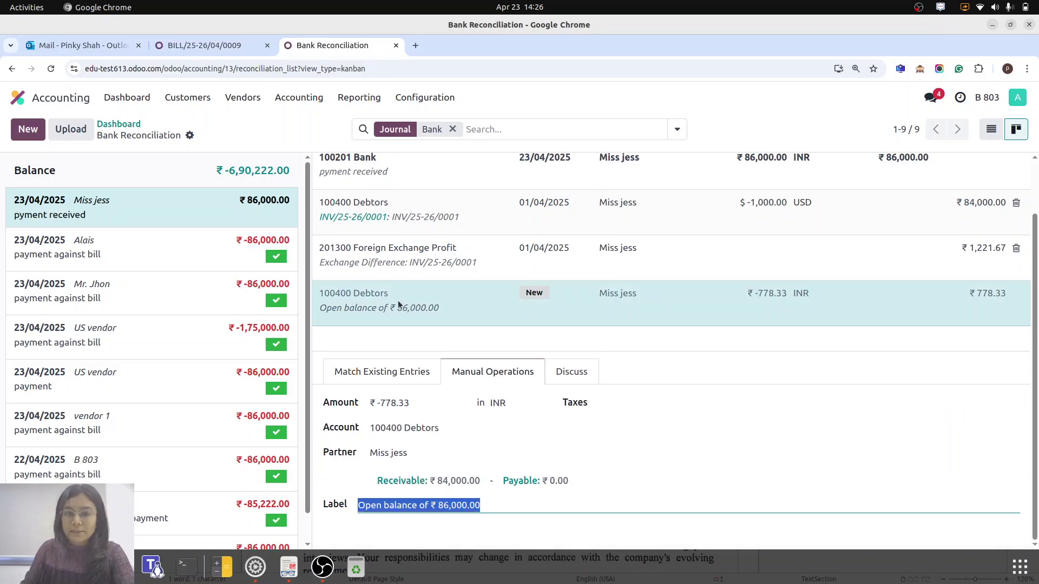
{"action": "left_click", "coordinate": [461, 430]}
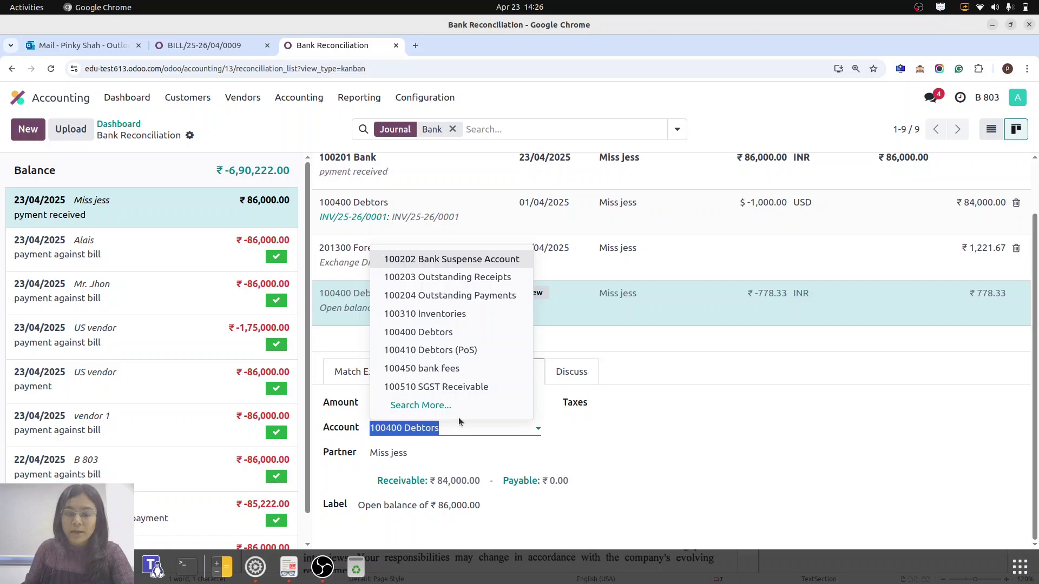
{"action": "type", "text": "ban"}
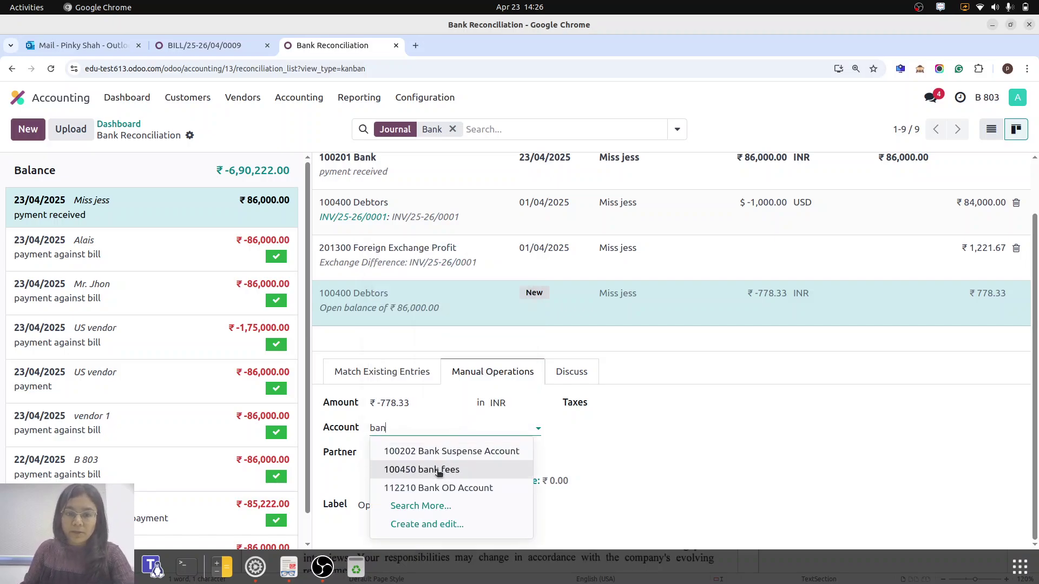
{"action": "left_click", "coordinate": [439, 470]}
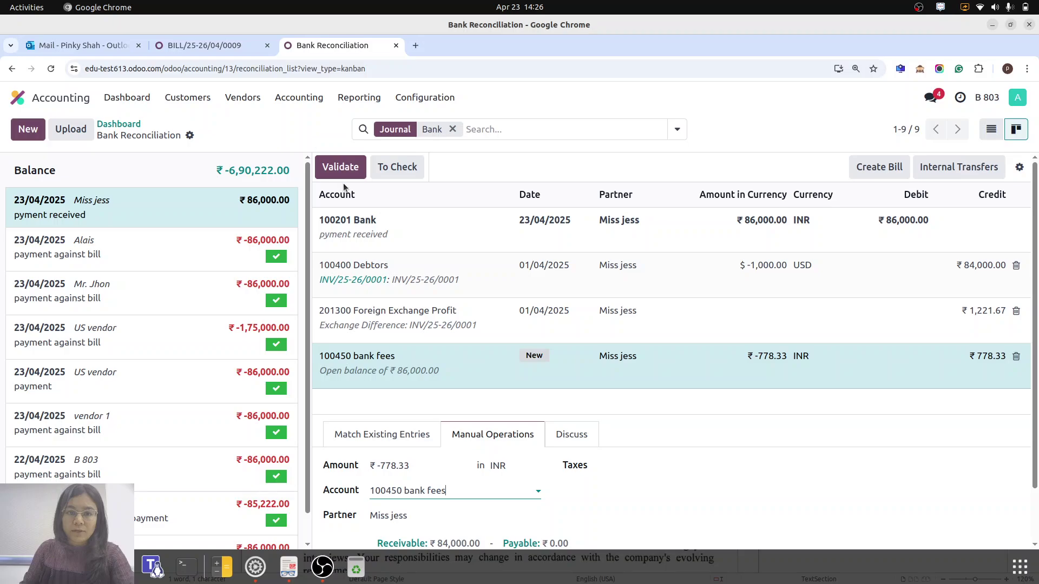
Step: Validate the customer receipt's reconciliation and reset it
{"action": "left_click", "coordinate": [343, 182]}
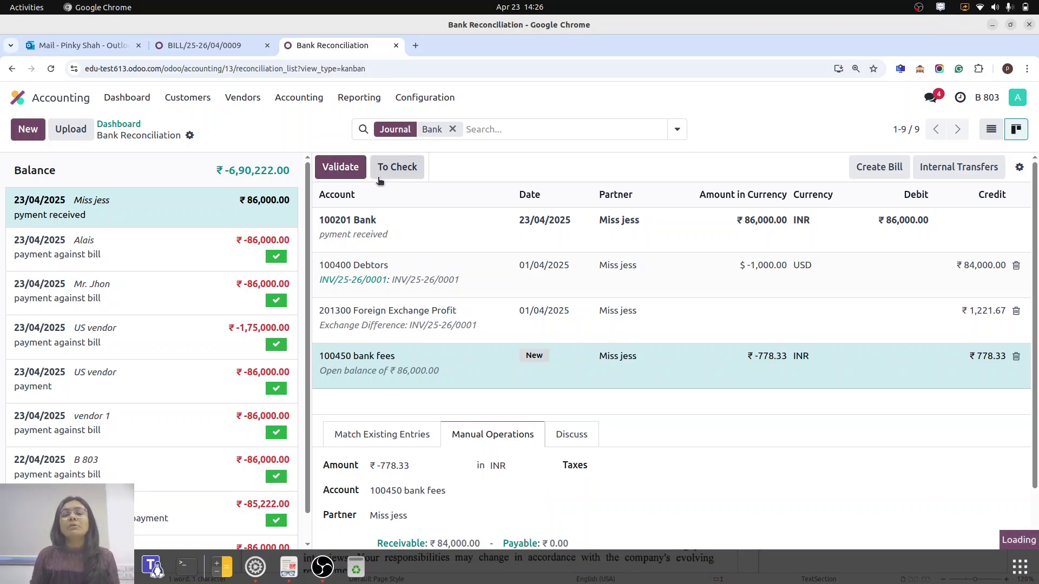
{"action": "left_click", "coordinate": [343, 167]}
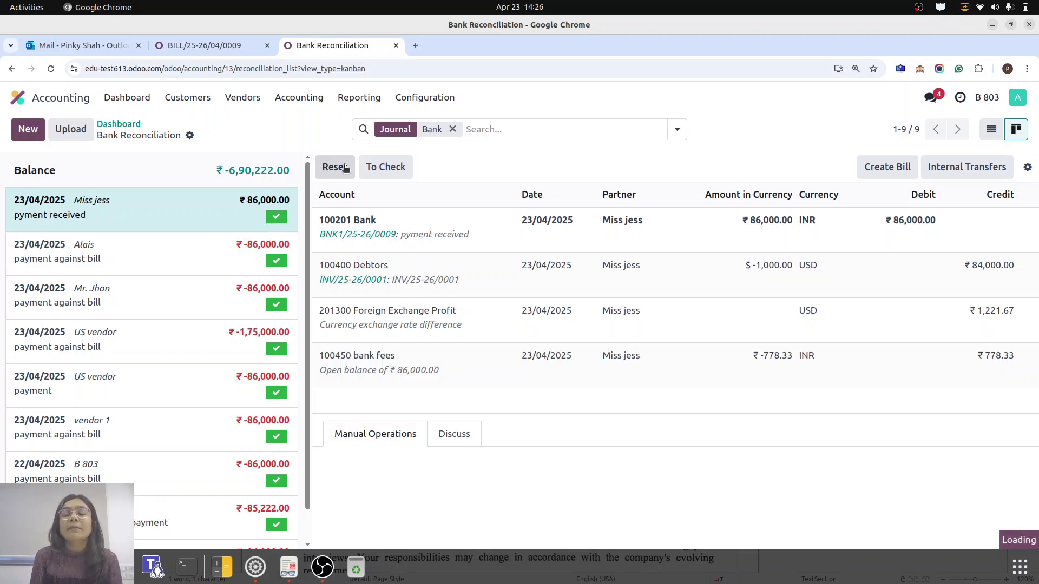
{"action": "left_click", "coordinate": [345, 168]}
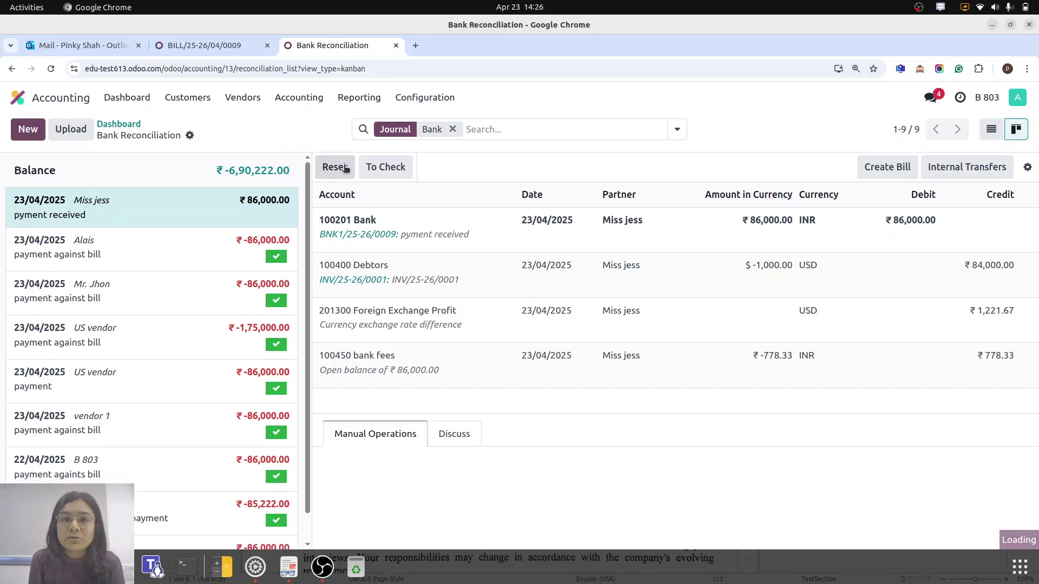